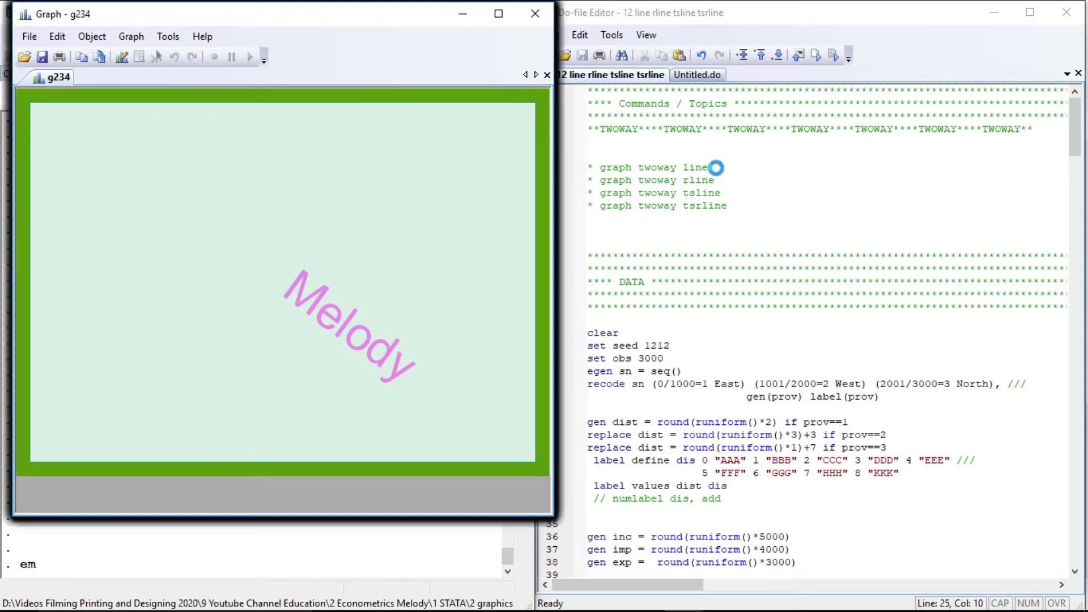
Run the data-setup code on lines 20–84 to generate the simulated variables.
click(587, 332)
key(shift+Down)
key(shift+Down)
key(shift+Down)
key(shift+Down)
key(shift+Down)
key(shift+Down)
key(shift+Down)
key(shift+Down)
key(shift+Down)
key(shift+Down)
key(shift+Down)
key(shift+Down)
key(shift+Down)
key(shift+Down)
key(shift+Down)
key(shift+Down)
key(shift+Down)
key(shift+Down)
key(shift+Down)
key(shift+Down)
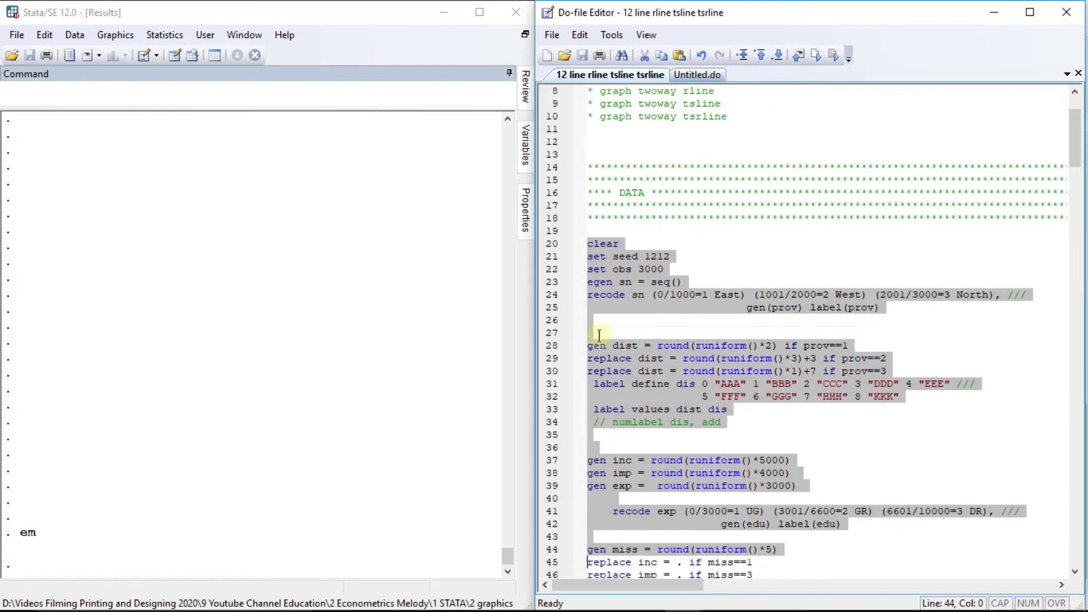
key(shift+Down)
key(shift+Down)
key(shift+Down)
key(shift+Down)
key(shift+Down)
key(shift+Down)
key(shift+Down)
key(shift+Down)
key(shift+Down)
key(shift+Down)
key(shift+Down)
key(shift+Down)
key(shift+Down)
key(shift+Down)
key(shift+Down)
key(shift+Down)
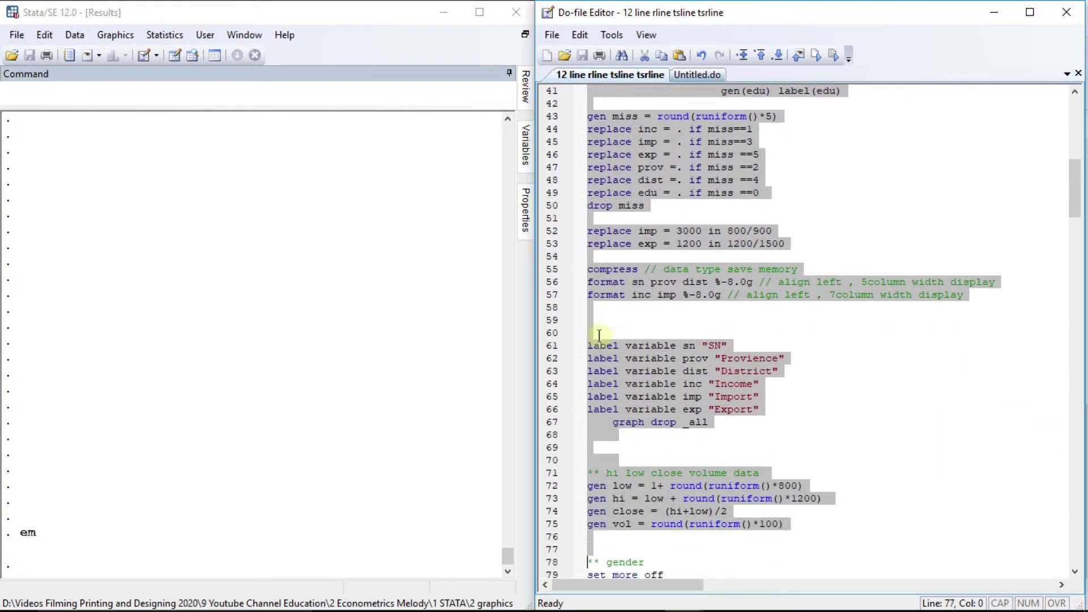
key(shift+Up)
key(shift+Up)
key(shift+Up)
key(shift+Up)
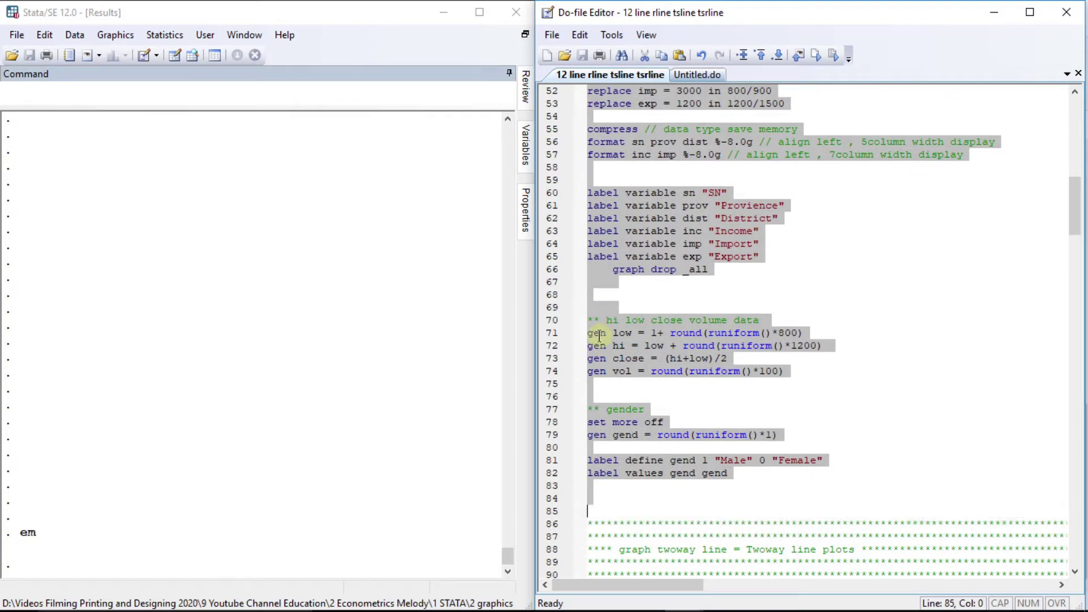
key(ctrl+d)
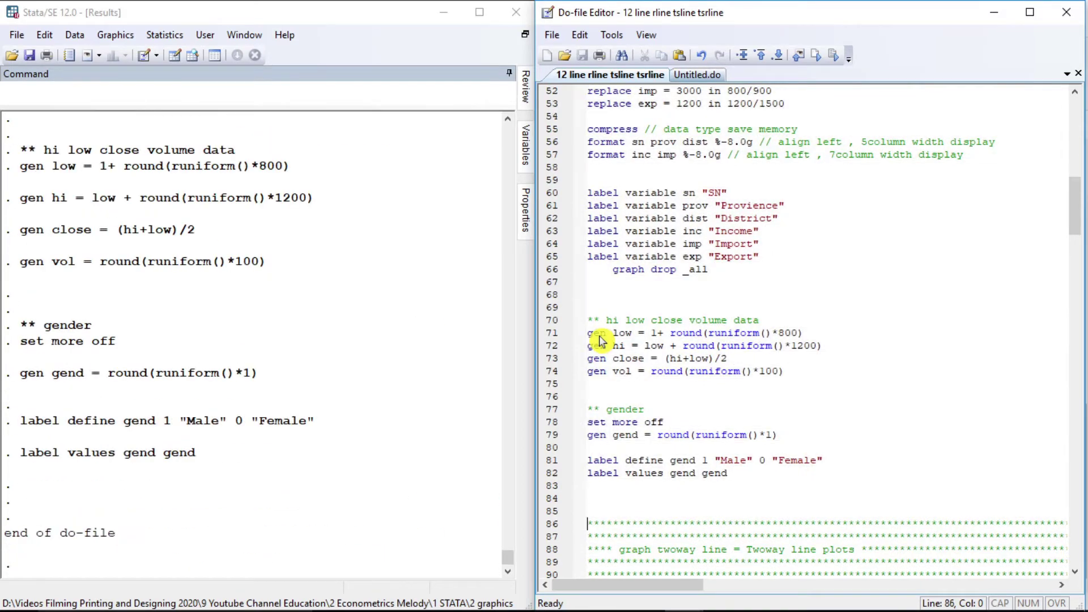
Highlight the twoway line command for hi low close imp exp inc on lines 99–100.
key(Down)
key(Down)
key(Down)
key(Down)
key(Down)
key(Down)
key(Down)
key(Down)
key(Down)
key(Down)
key(Down)
key(Down)
key(Down)
key(Down)
key(Down)
key(Down)
key(Down)
key(Down)
key(Down)
key(Down)
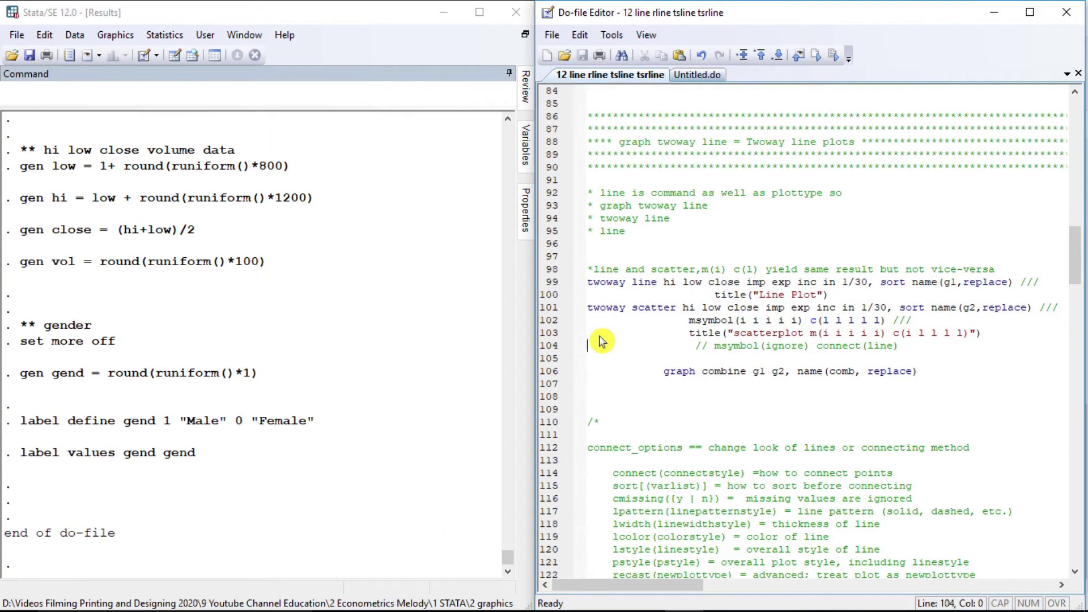
key(Up)
key(Up)
key(Up)
key(Up)
key(Up)
key(Up)
key(Up)
key(Up)
key(Up)
key(Up)
key(Up)
key(Up)
key(Up)
key(Up)
key(ctrl+Right)
key(ctrl+Right)
key(ctrl+Right)
key(shift+Right)
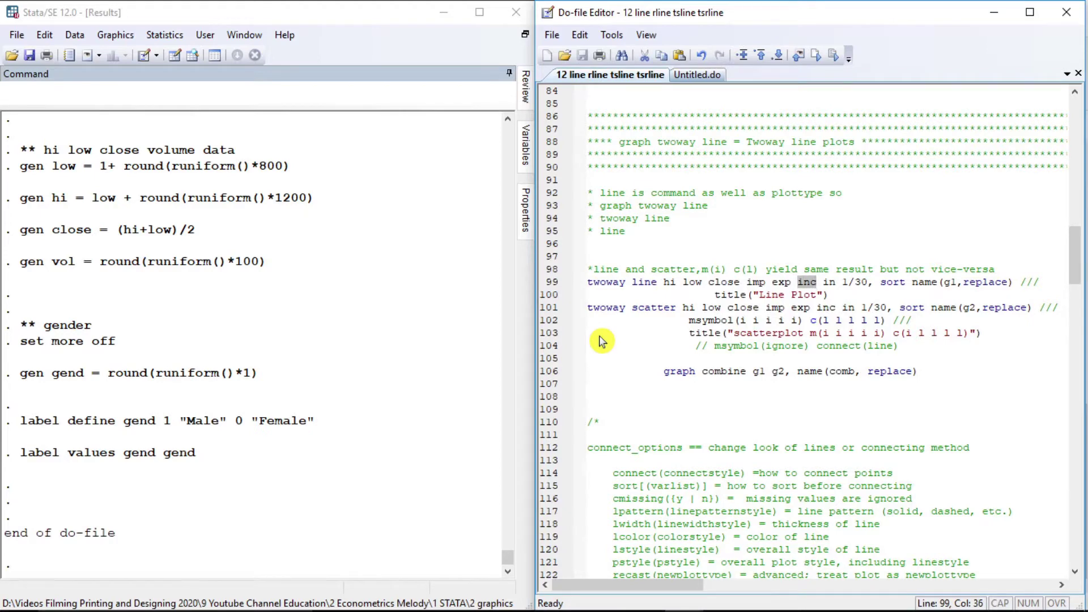
key(ctrl+shift+Left)
key(ctrl+shift+Left)
key(ctrl+shift+Left)
key(ctrl+shift+Left)
key(ctrl+shift+Left)
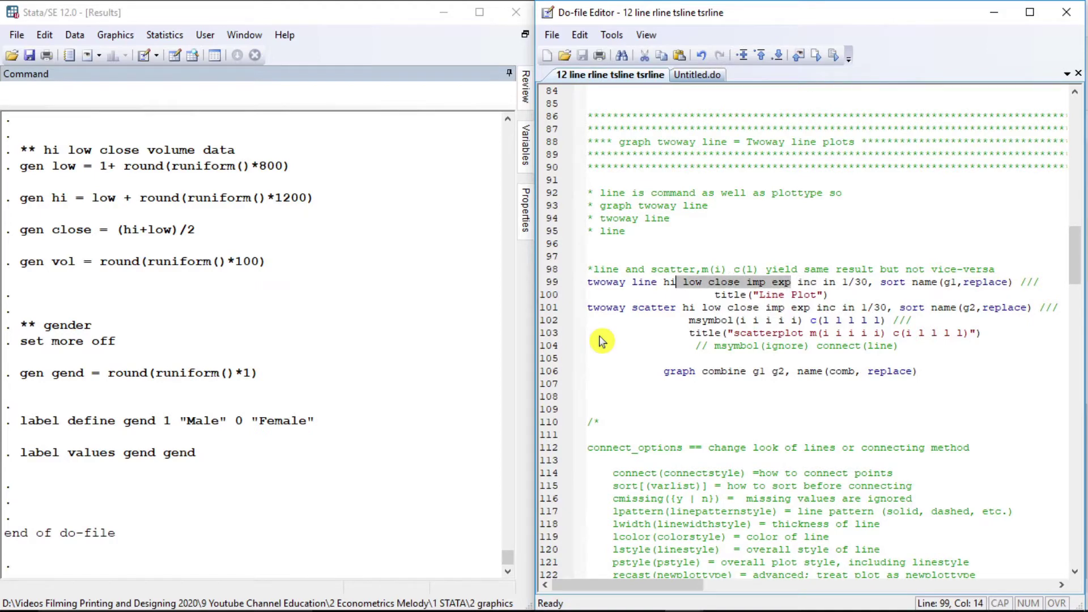
key(Left)
key(Left)
key(Left)
key(Left)
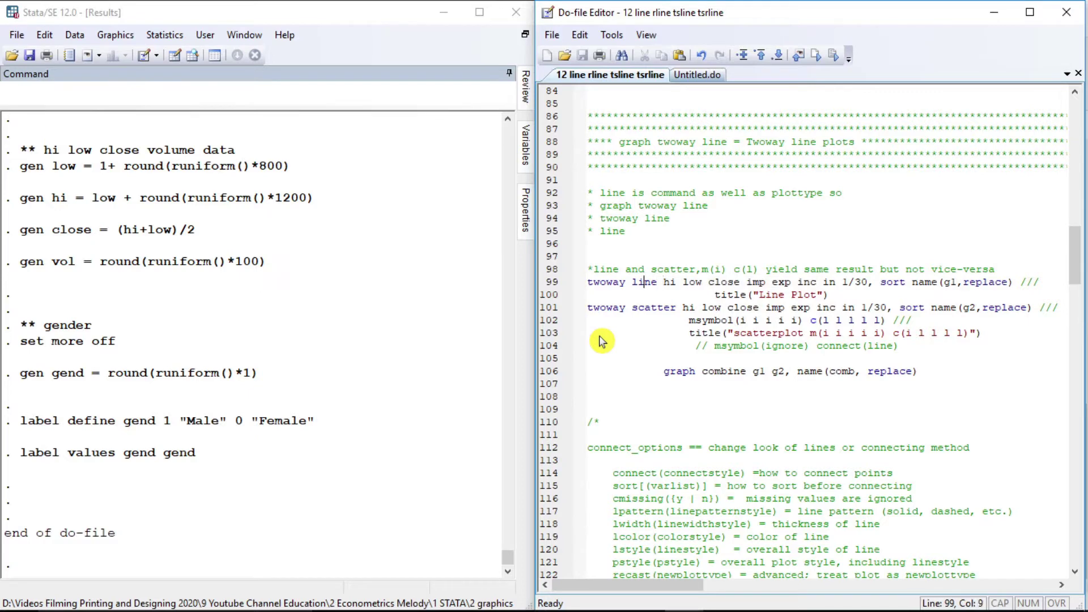
key(Home)
key(shift+Down)
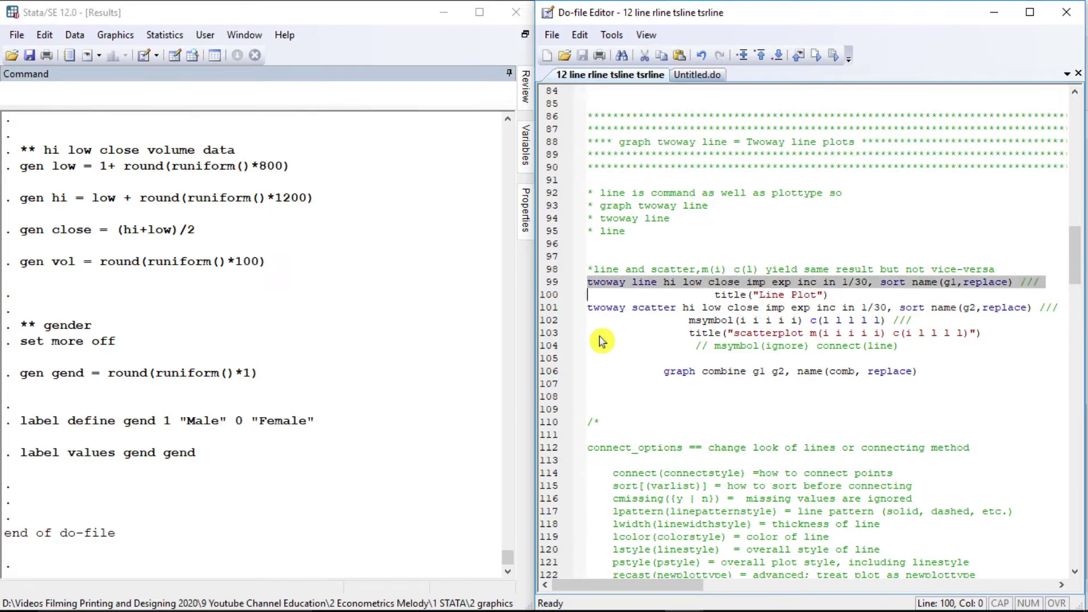
Run the twoway line command on lines 99–100 to draw graph g1, titled 'Line Plot'.
key(shift+Down)
key(ctrl+d)
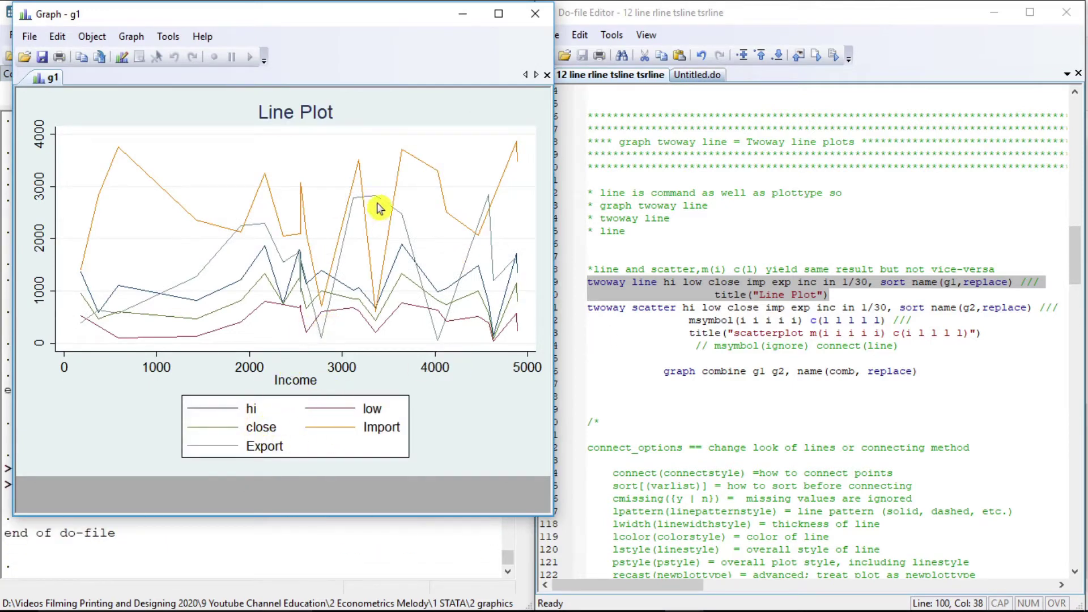
click(605, 309)
key(Left)
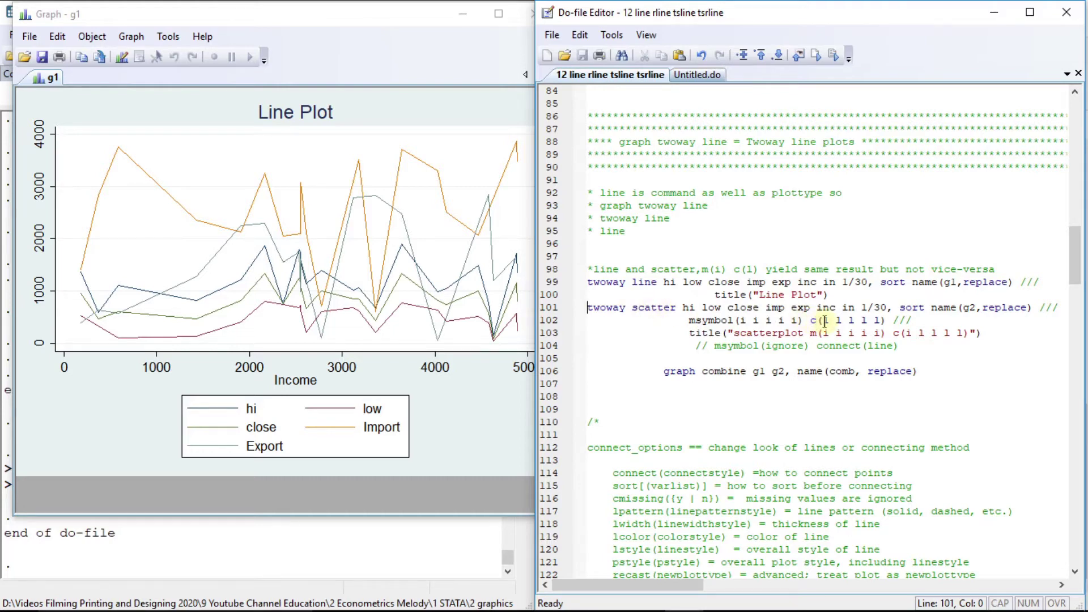
key(shift+Down)
key(shift+Down)
key(shift+Down)
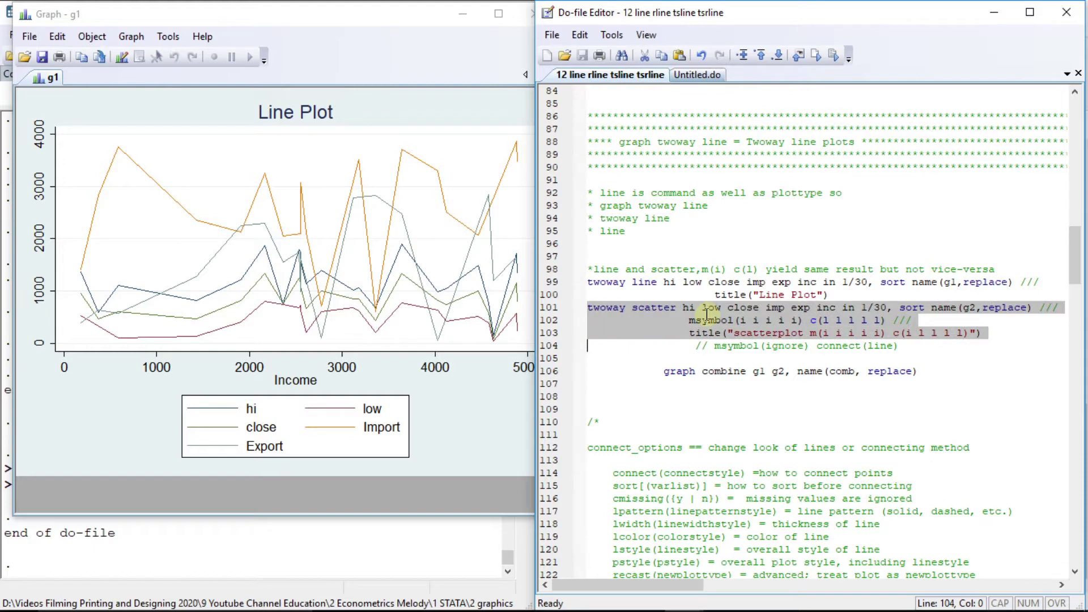
Draw scatter graph g2 from lines 101–103 and run 'graph combine g1 g2' to create comb.
key(ctrl+d)
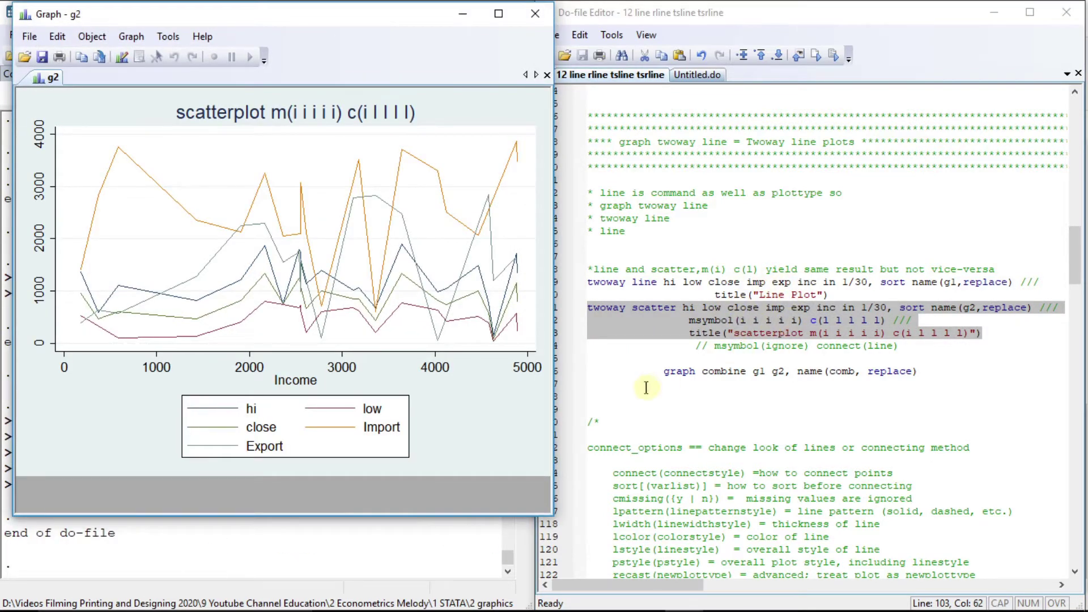
click(656, 371)
triple_click(656, 371)
key(ctrl+d)
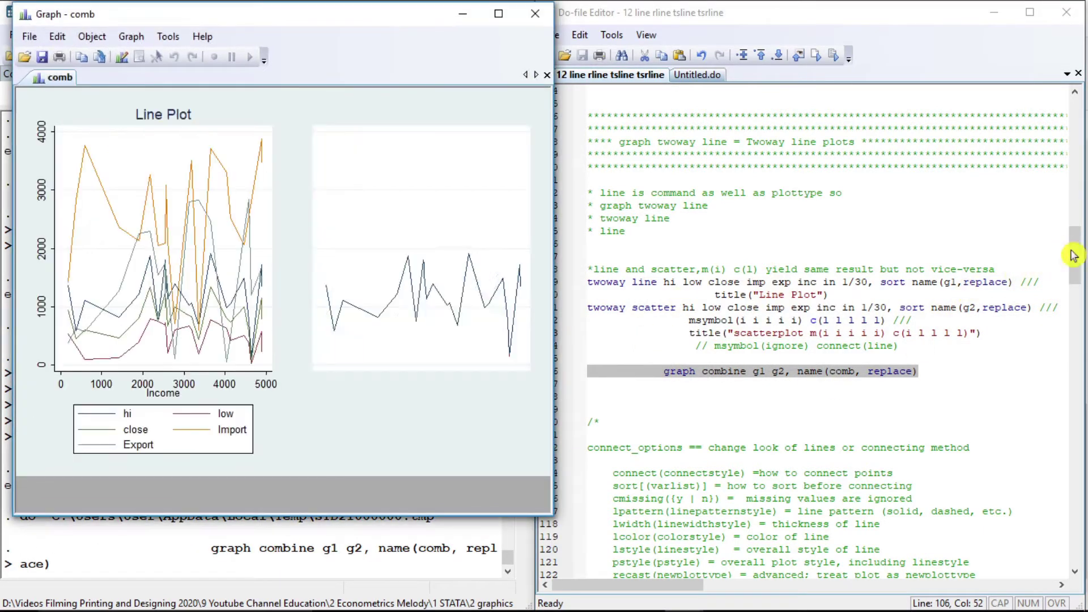
drag(1074, 256, 1075, 278)
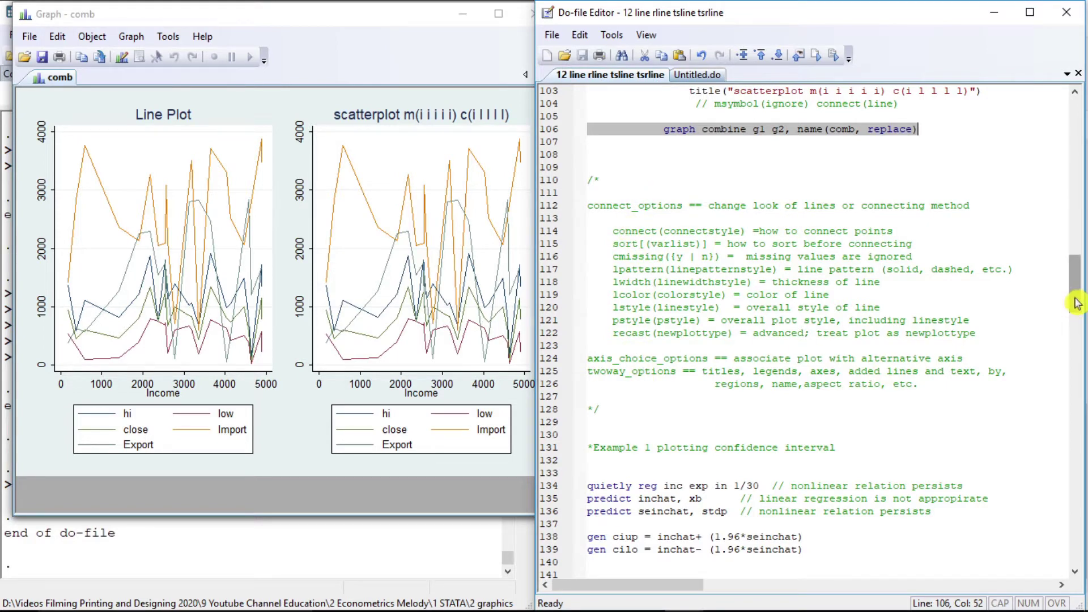
drag(1076, 302, 1075, 330)
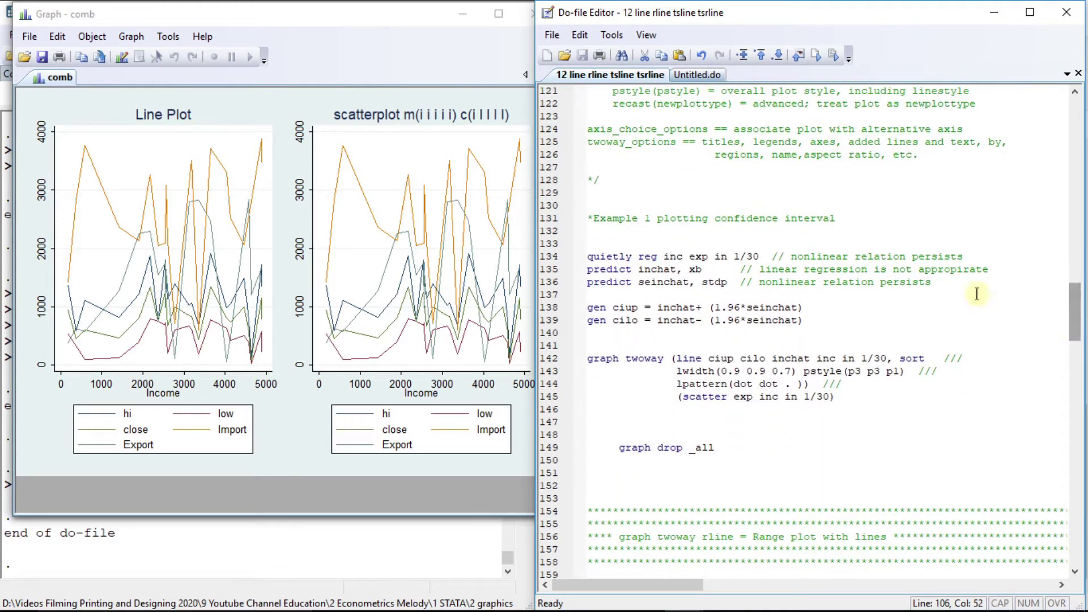
Run the regression of inc on exp and predict inchat and seinchat (lines 134–136).
click(589, 257)
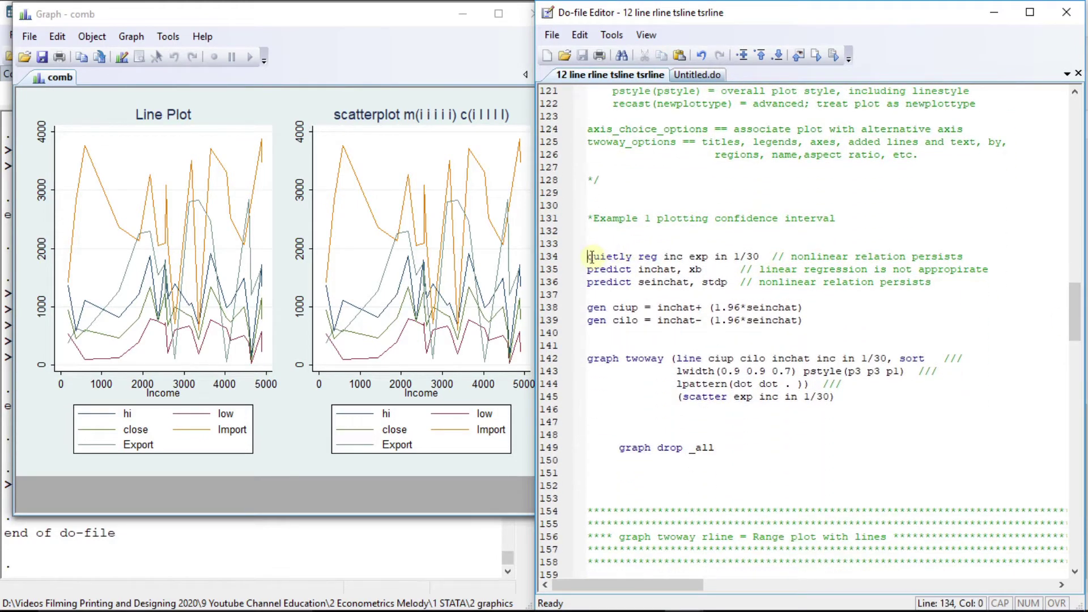
key(shift+Down)
key(shift+Down)
key(shift+Down)
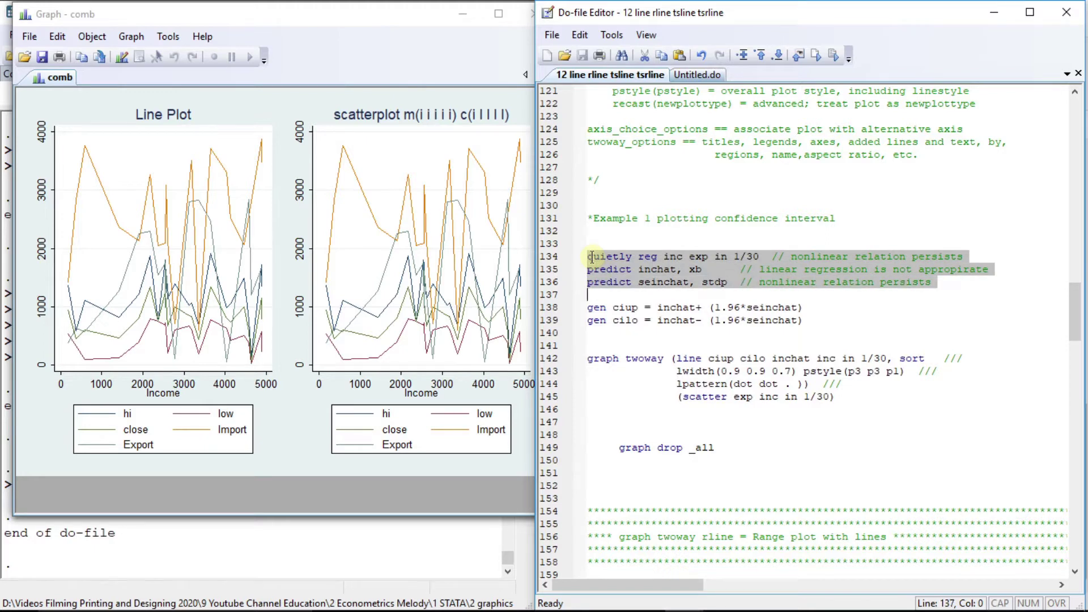
key(ctrl+d)
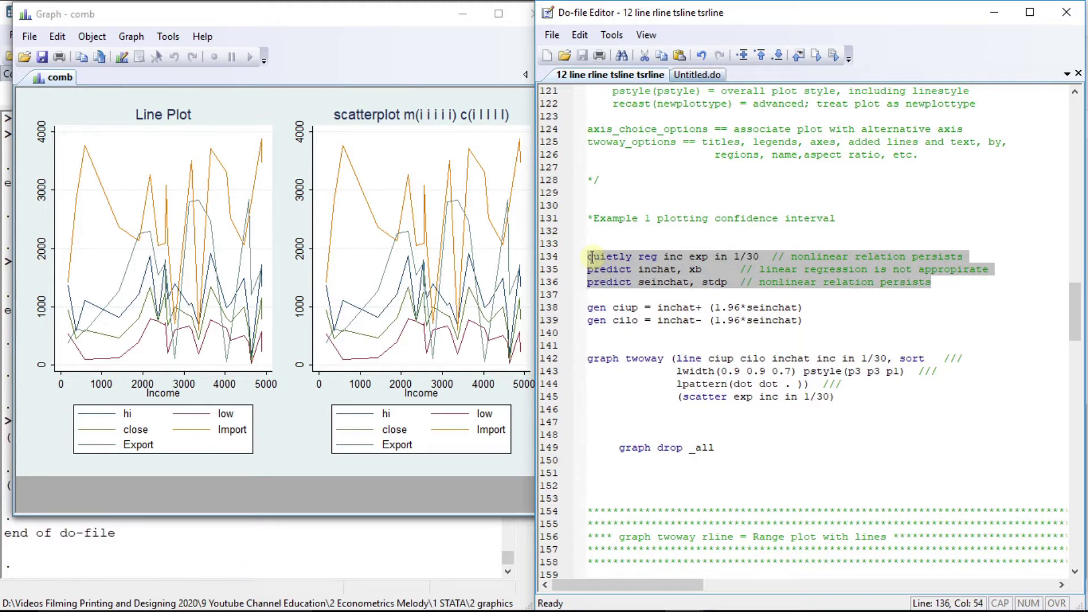
Generate the confidence bounds ciup and cilo from lines 138 and 139.
click(588, 308)
key(shift+End)
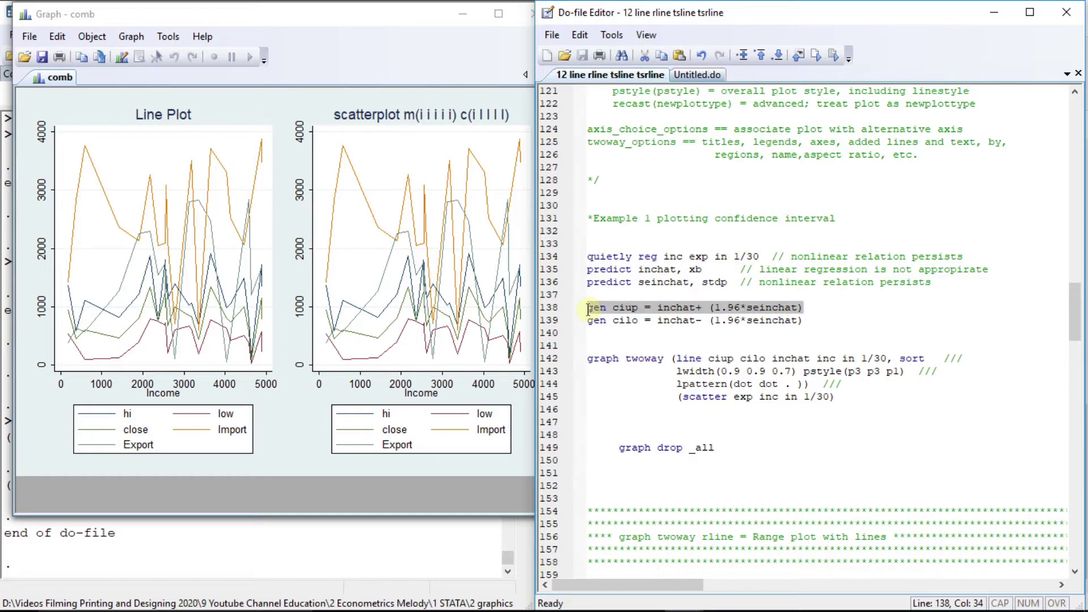
key(ctrl+d)
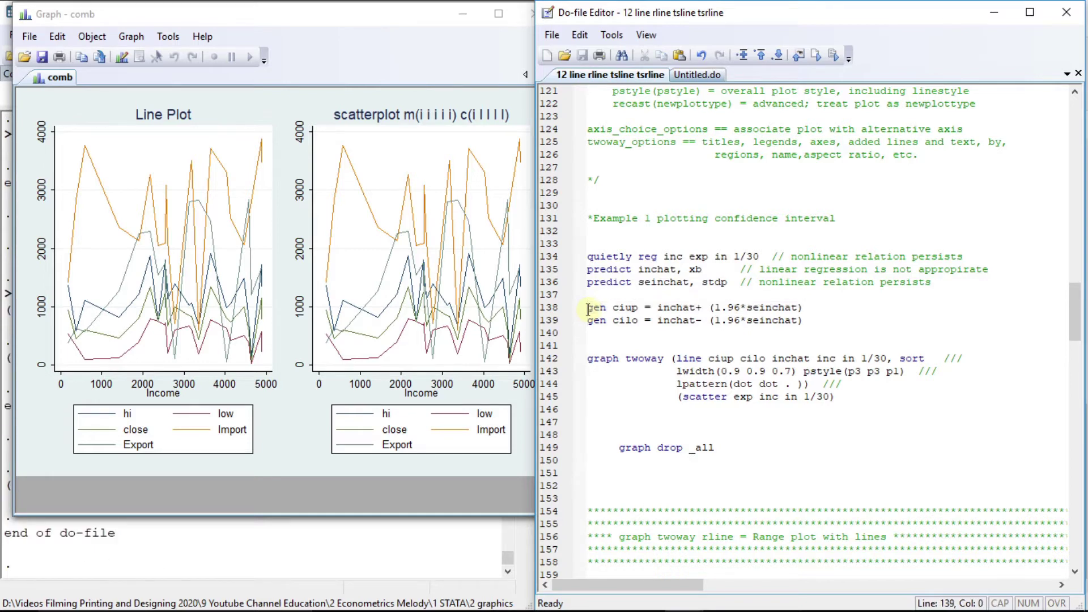
key(shift+End)
key(ctrl+d)
Draw the ciup/cilo confidence band around the linear prediction with Export points (lines 142–145).
click(588, 359)
key(shift+Down)
key(shift+Down)
key(shift+Down)
key(shift+Down)
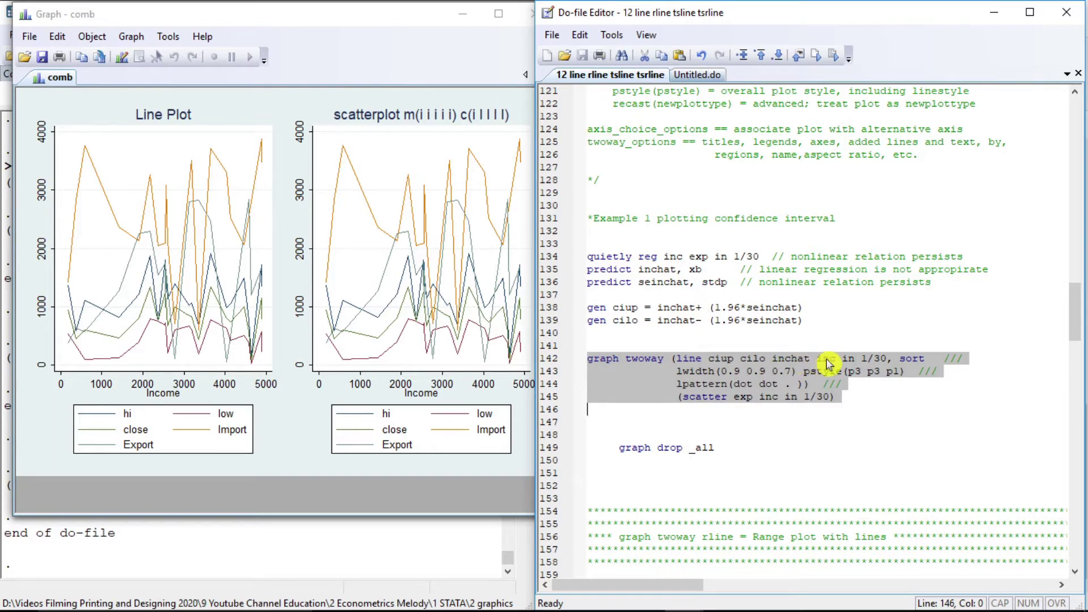
key(ctrl+d)
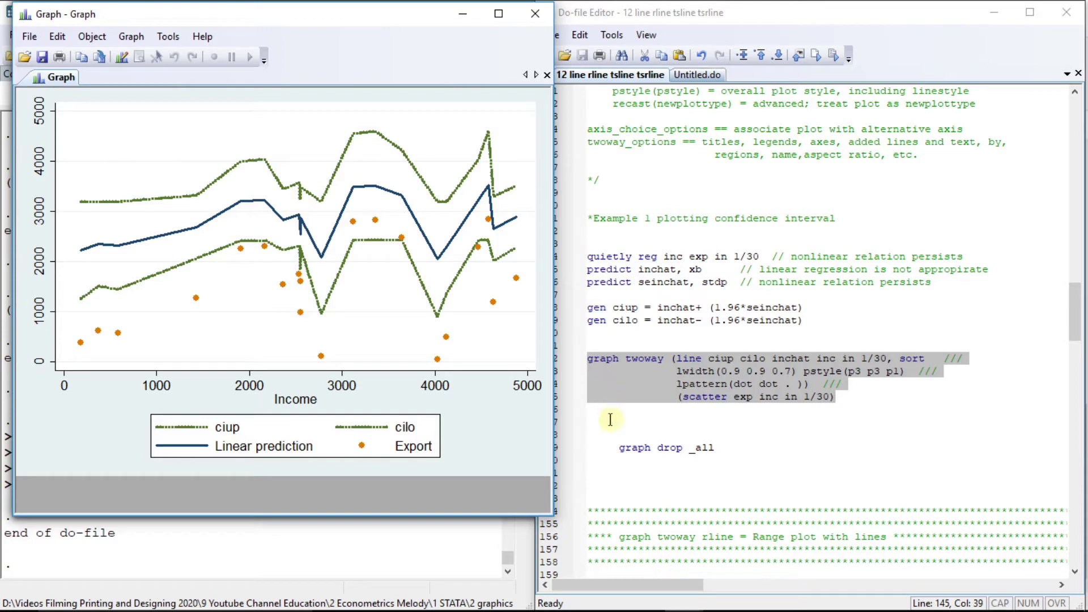
Run 'graph drop _all' to remove all graphs from memory.
click(613, 447)
key(shift+End)
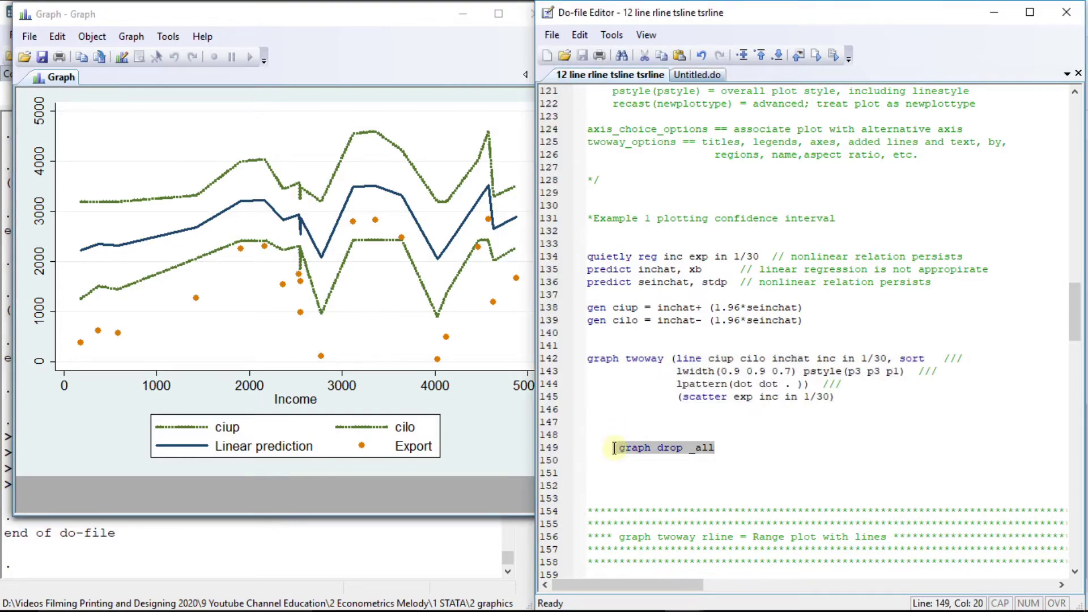
key(ctrl+d)
click(614, 448)
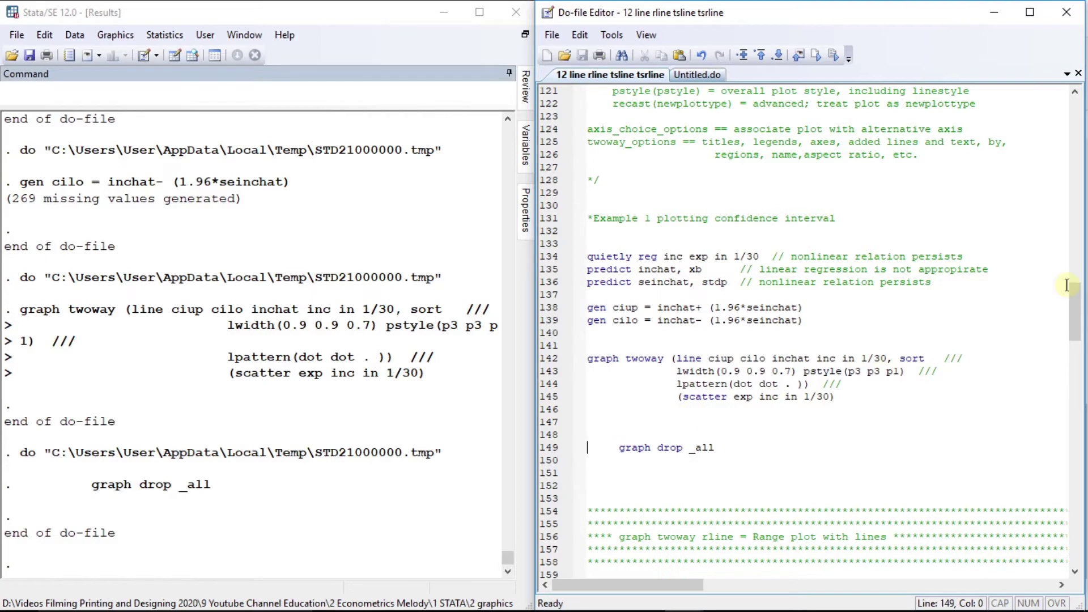
Run the twoway rline block on lines 163–167 to draw the hi/low range plot with close line.
drag(1073, 305, 1076, 347)
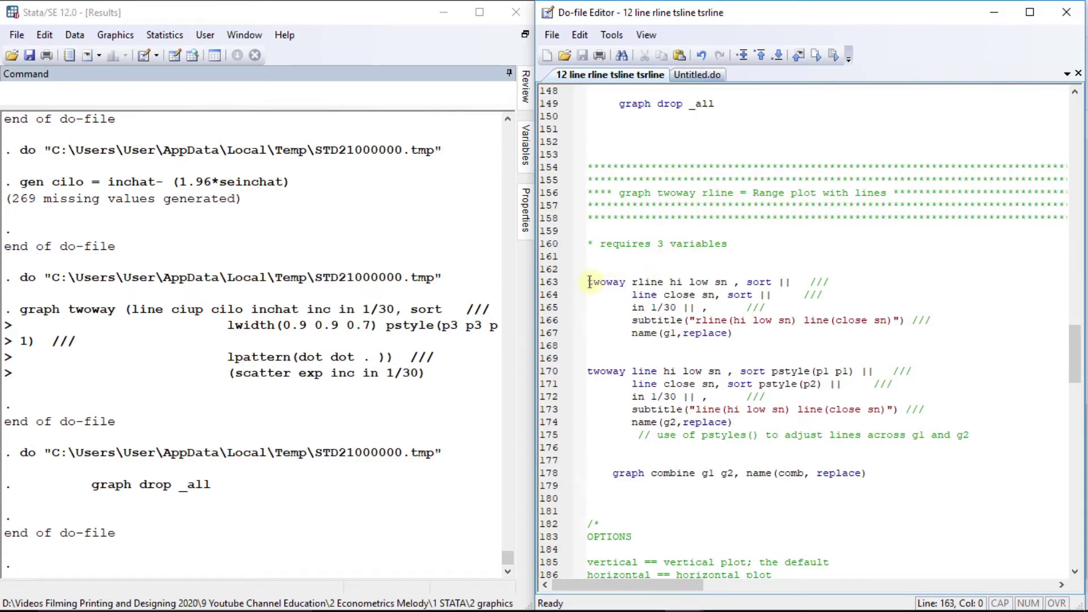
key(shift+Down)
key(shift+Down)
key(shift+Down)
key(shift+Down)
key(shift+Down)
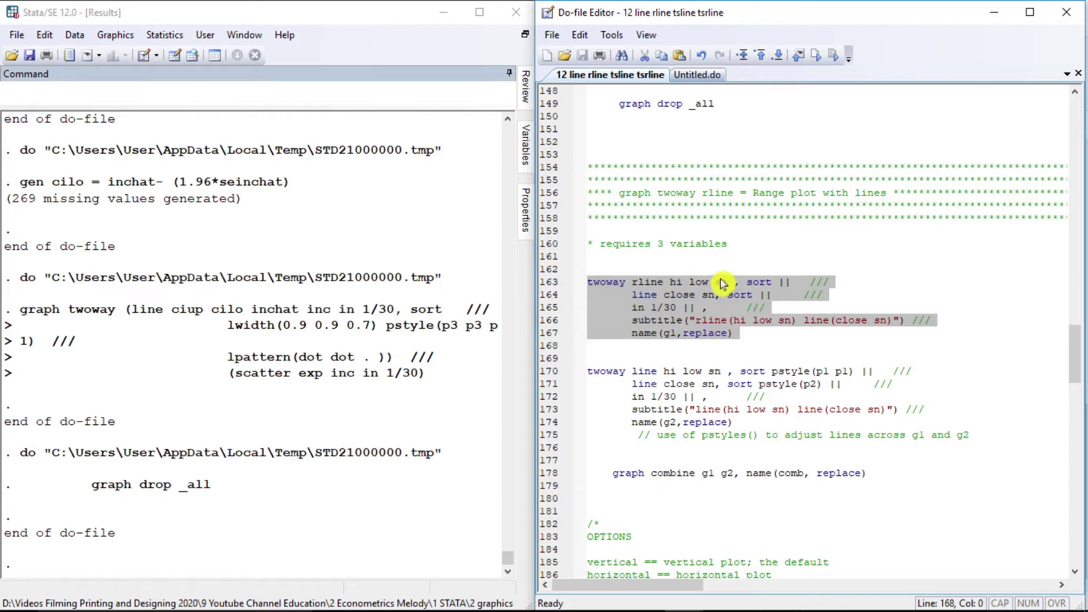
key(ctrl+d)
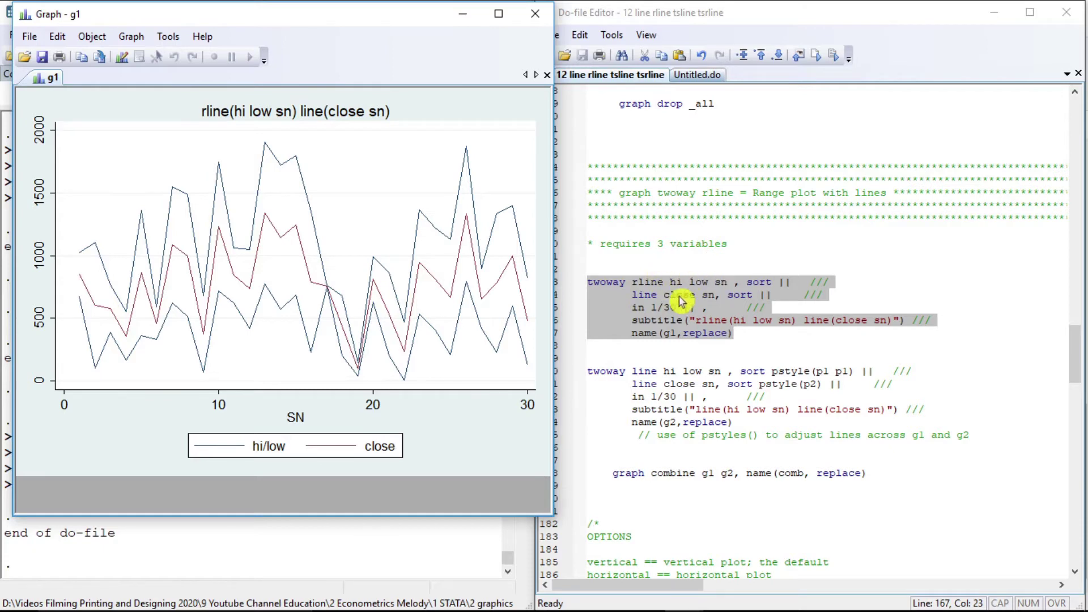
Run the twoway line block with pstyle options on lines 170–175 to draw graph g2.
click(595, 351)
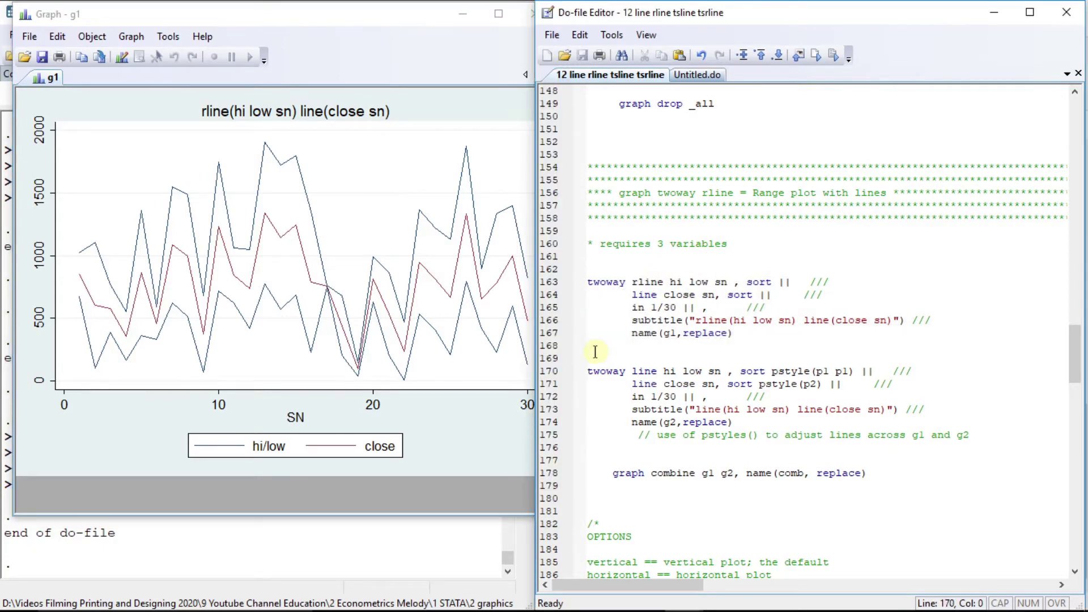
key(shift+Down)
key(shift+Down)
key(shift+Down)
key(shift+Down)
key(shift+Down)
key(shift+Down)
key(shift+Down)
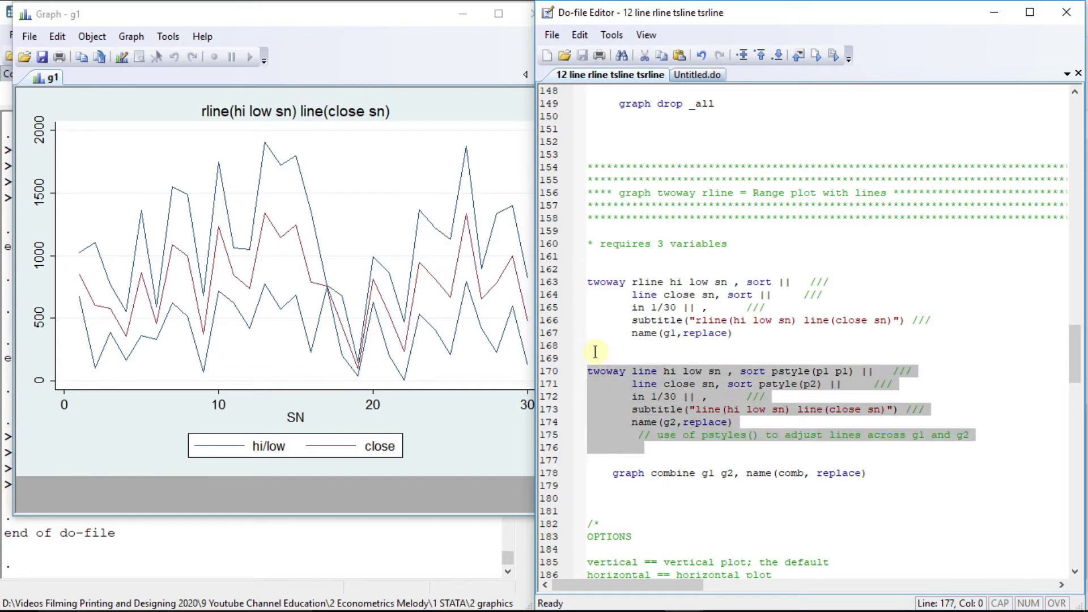
click(612, 354)
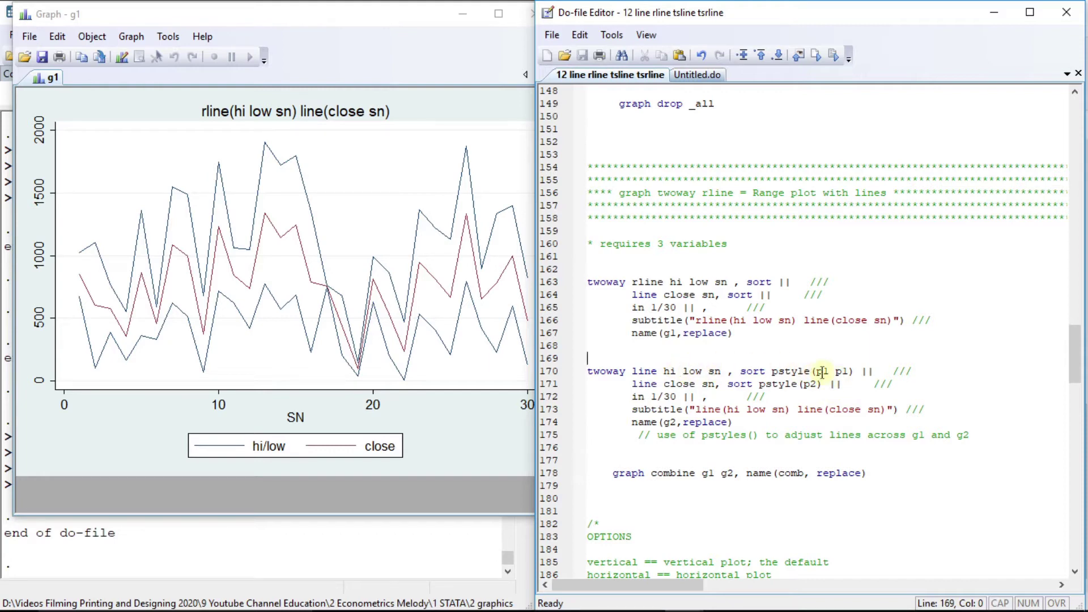
key(shift+Down)
key(shift+Down)
key(shift+Down)
key(shift+Down)
key(shift+Down)
key(shift+Down)
key(shift+Down)
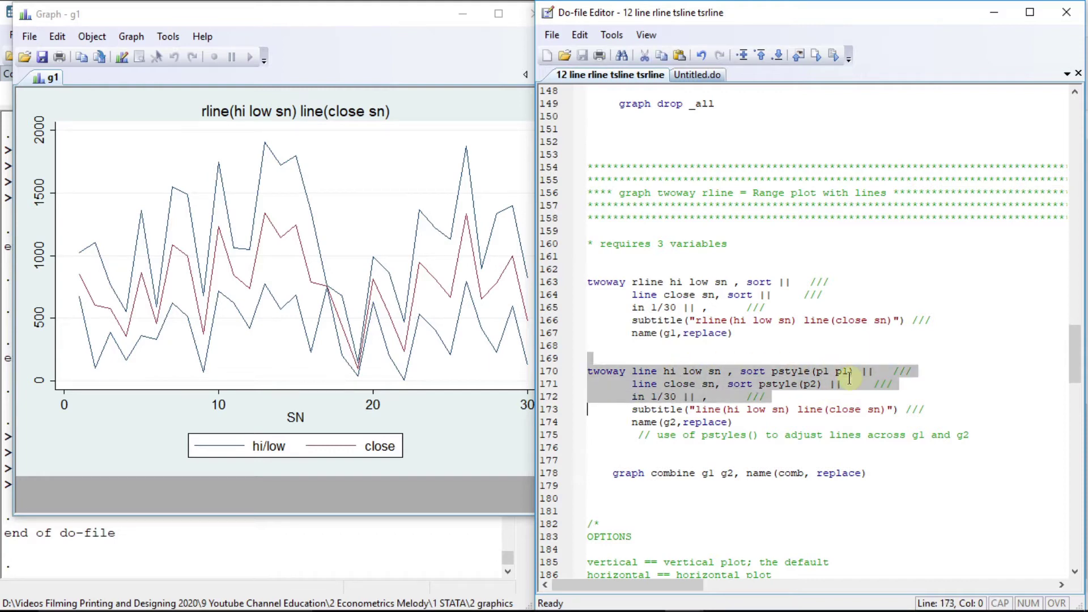
key(shift+Left)
key(ctrl+d)
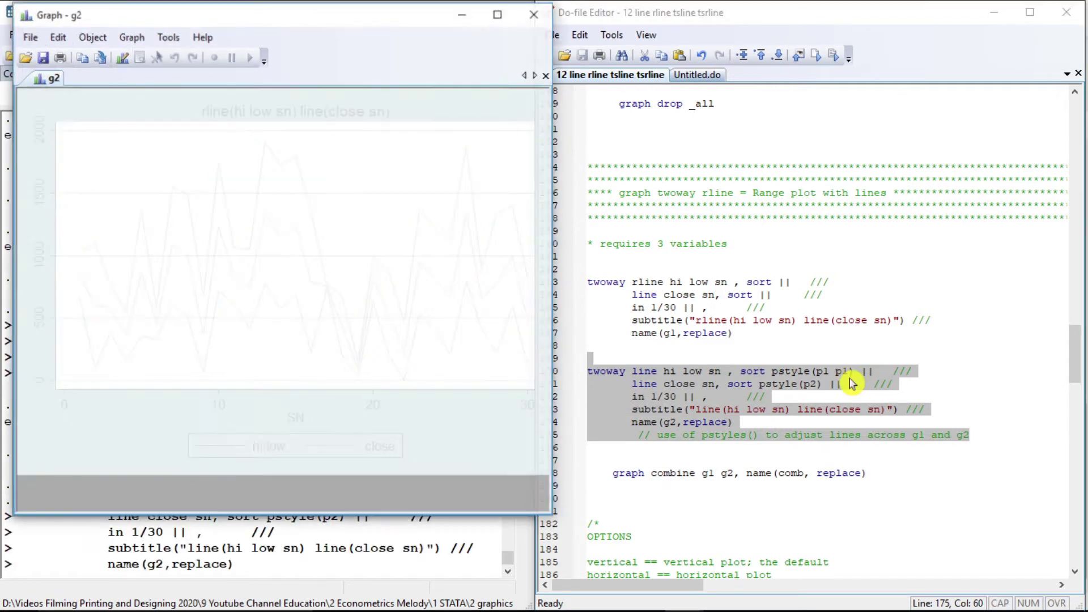
click(615, 473)
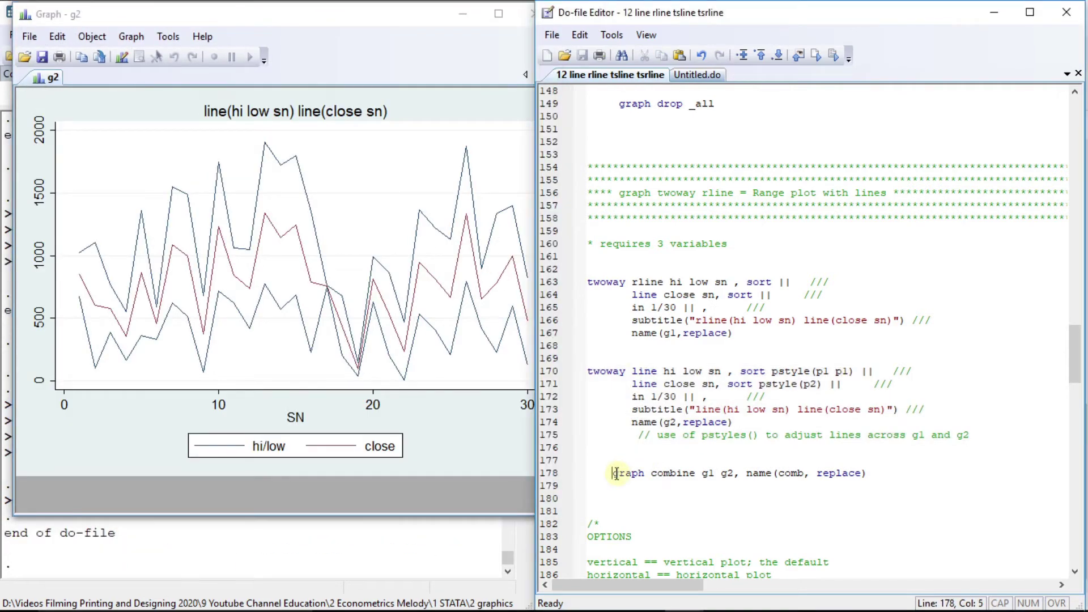
Run 'graph combine g1 g2, name(comb, replace)' and scroll down to the tsline code.
key(shift+End)
key(ctrl+d)
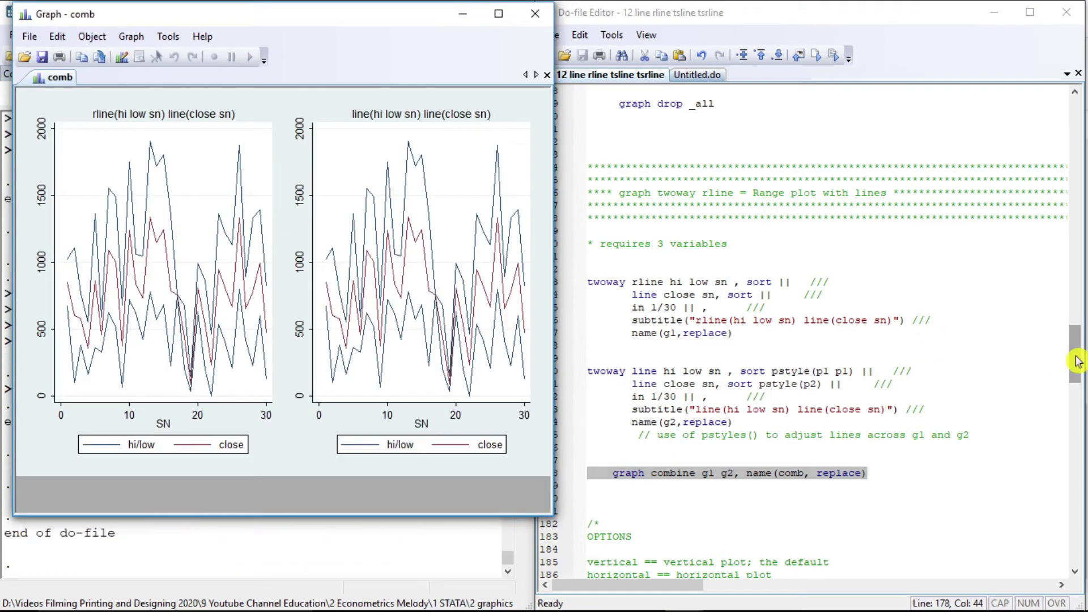
drag(1076, 361, 1076, 393)
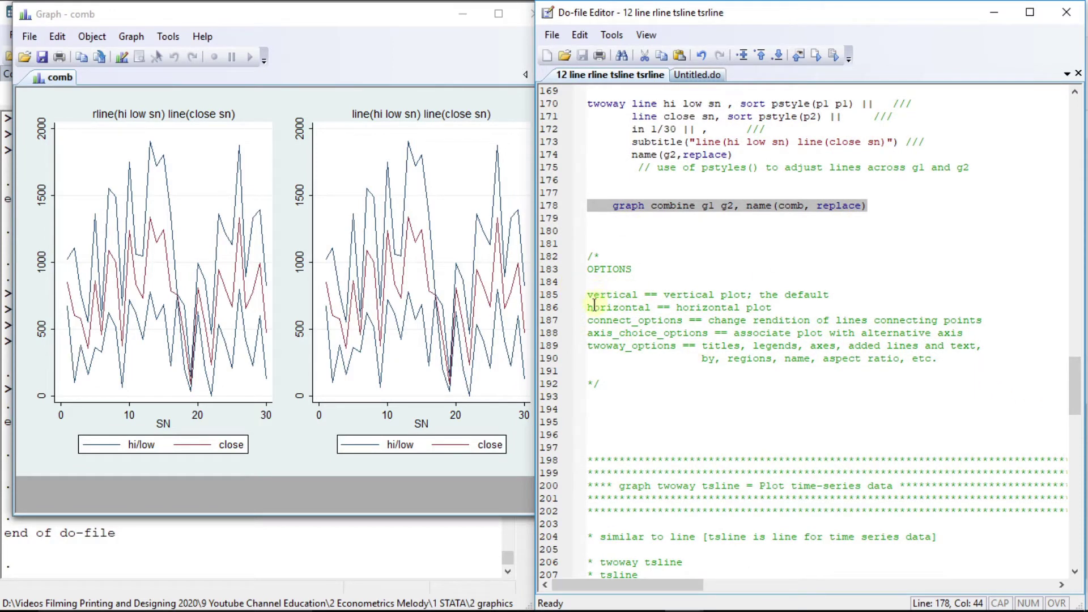
click(641, 435)
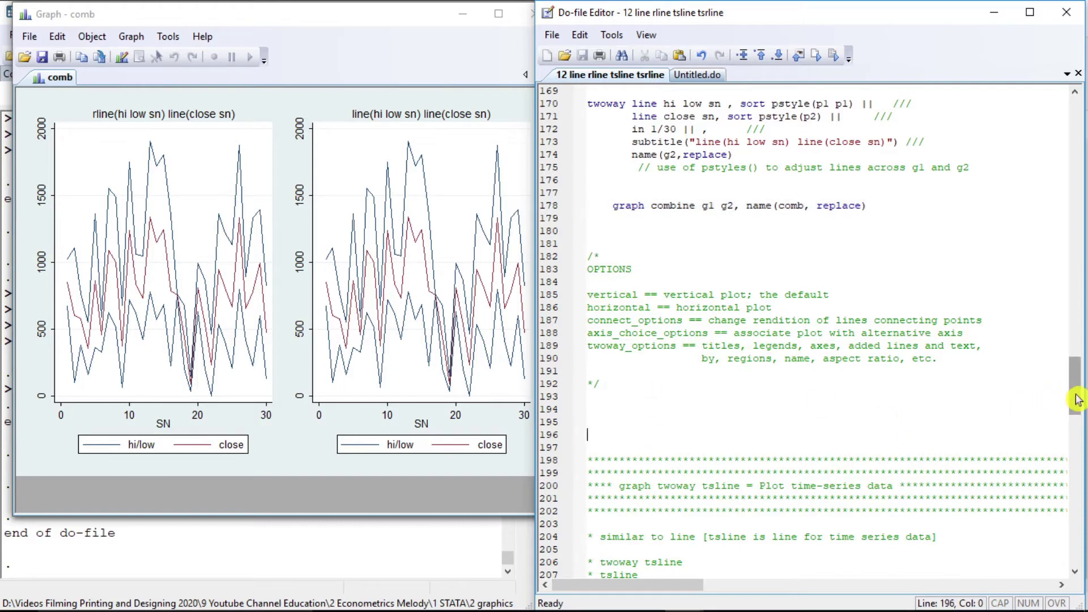
drag(1076, 400, 1077, 426)
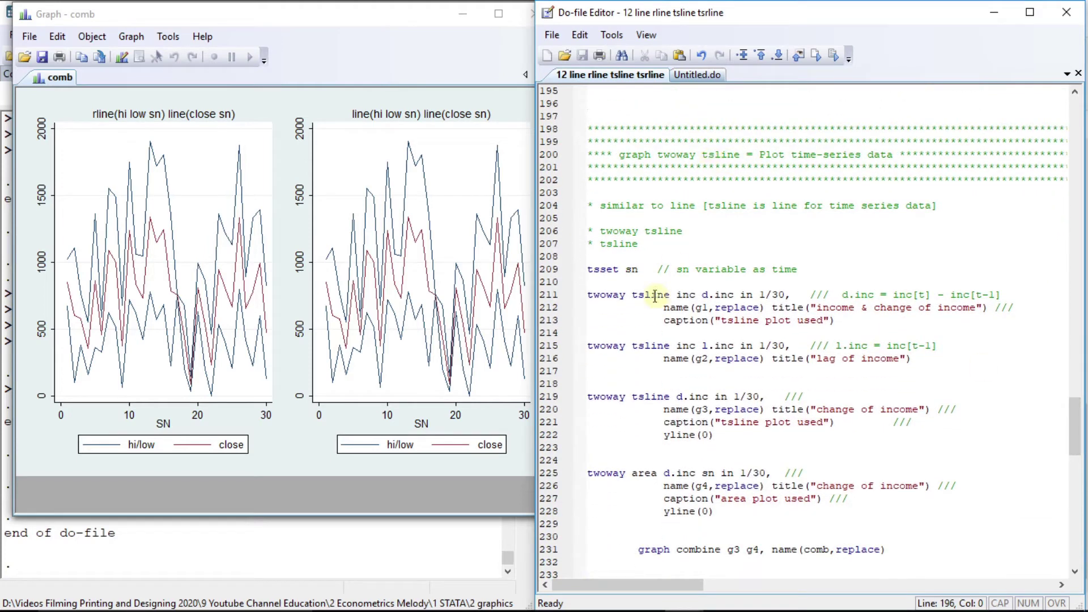
key(shift+End)
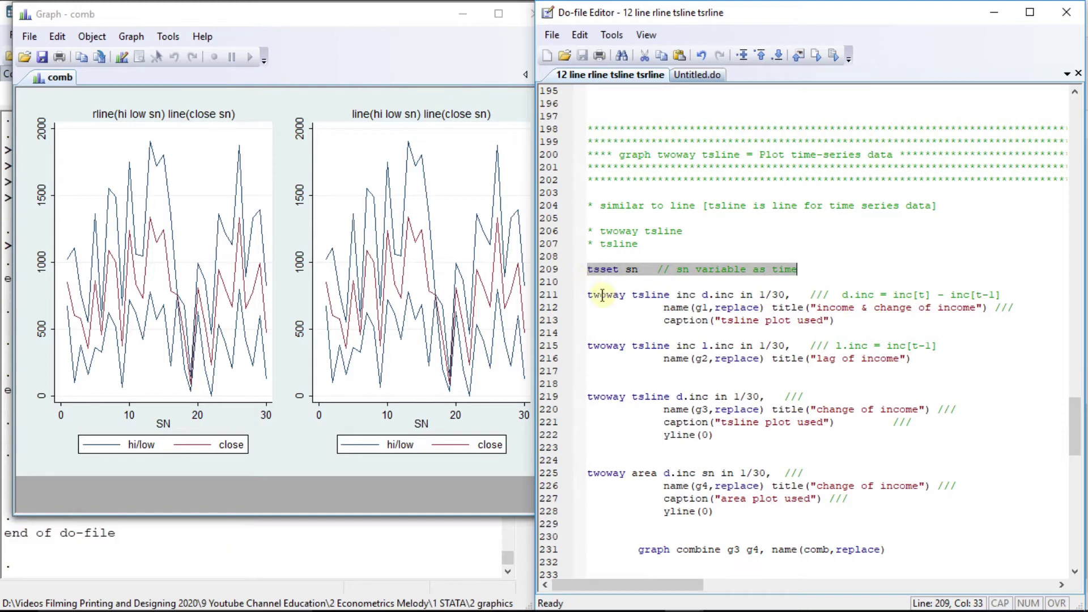
click(599, 295)
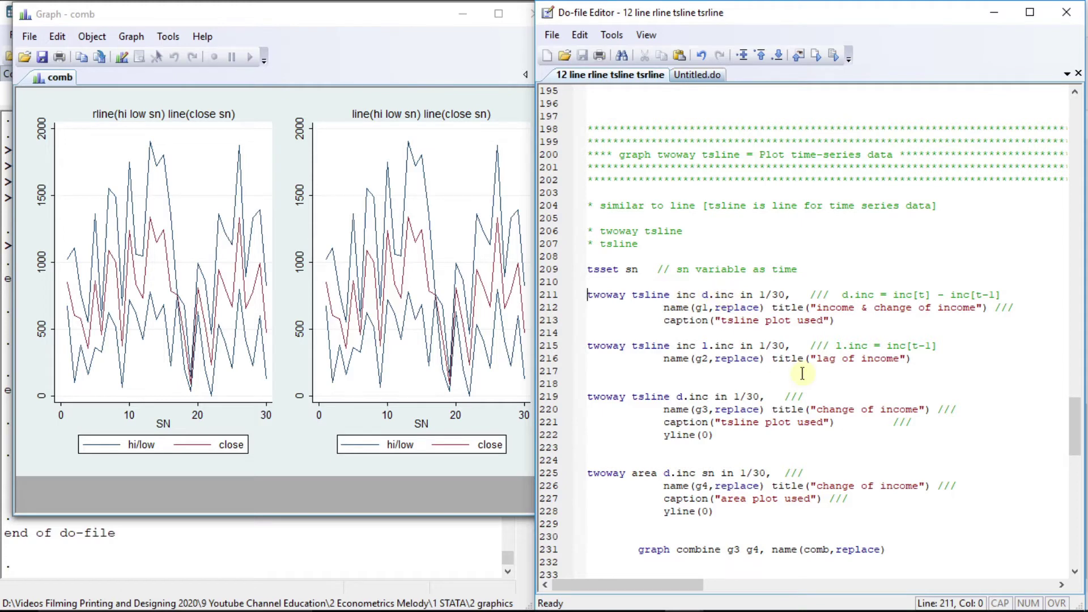
key(shift+Down)
key(shift+Down)
key(shift+Down)
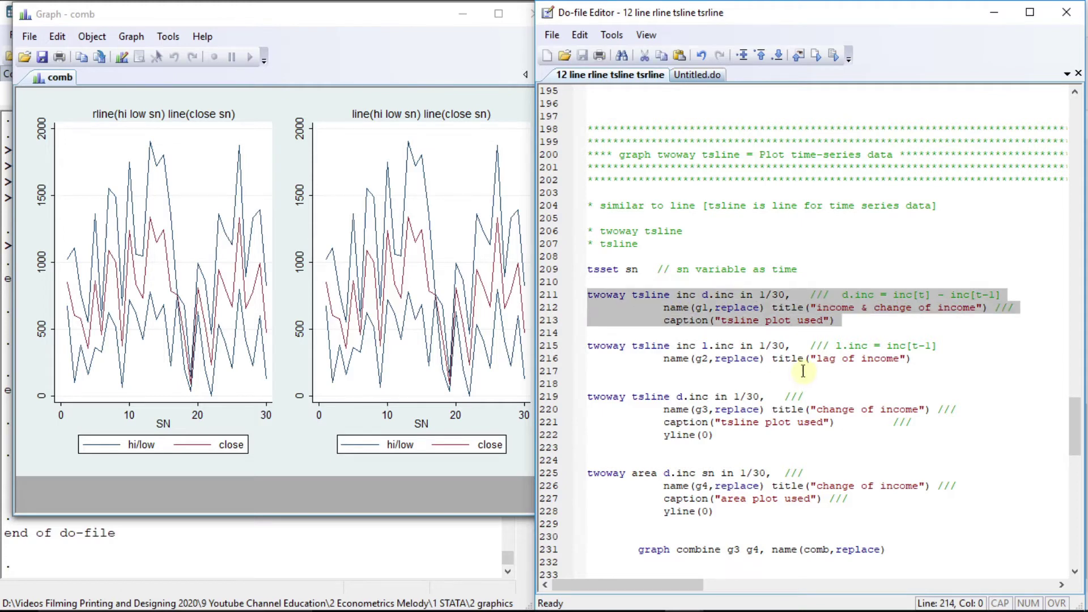
Draw tsline graph g1 of income with its change, then g2 of income with its lag.
key(ctrl+d)
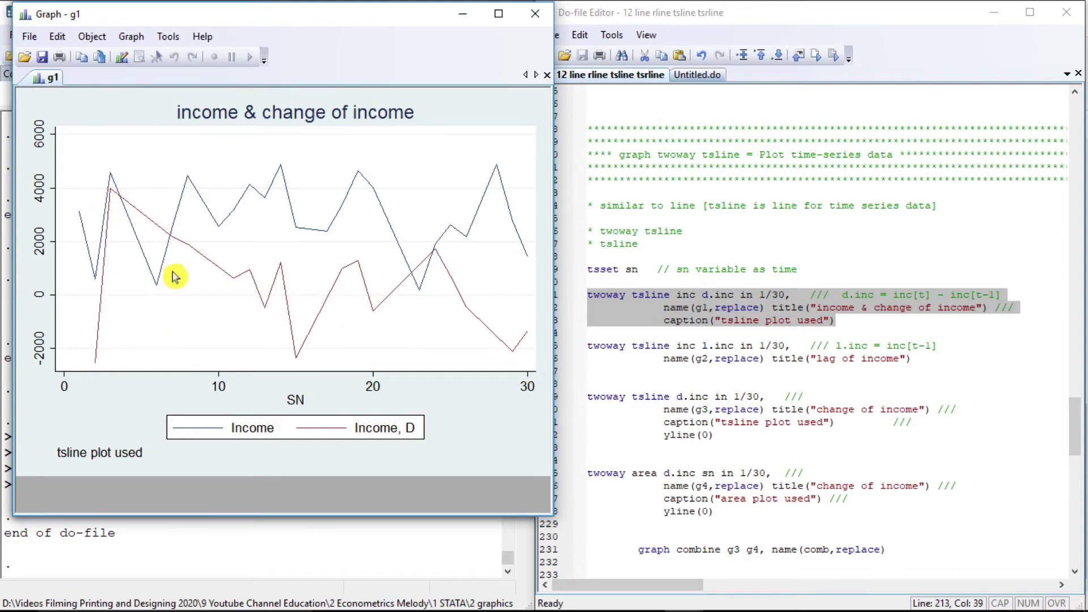
click(607, 347)
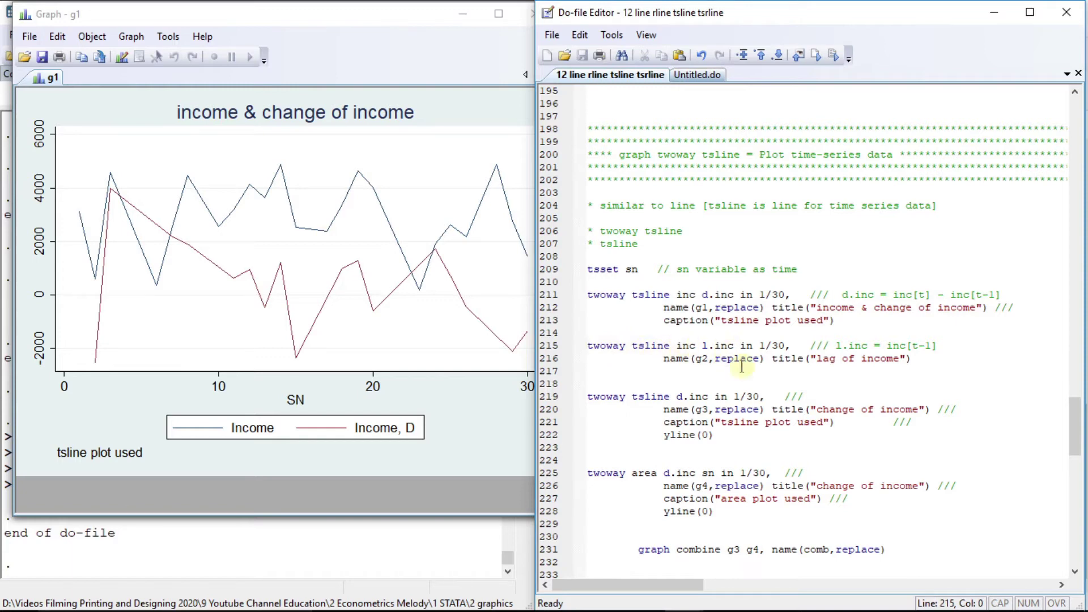
key(shift+Down)
key(shift+Down)
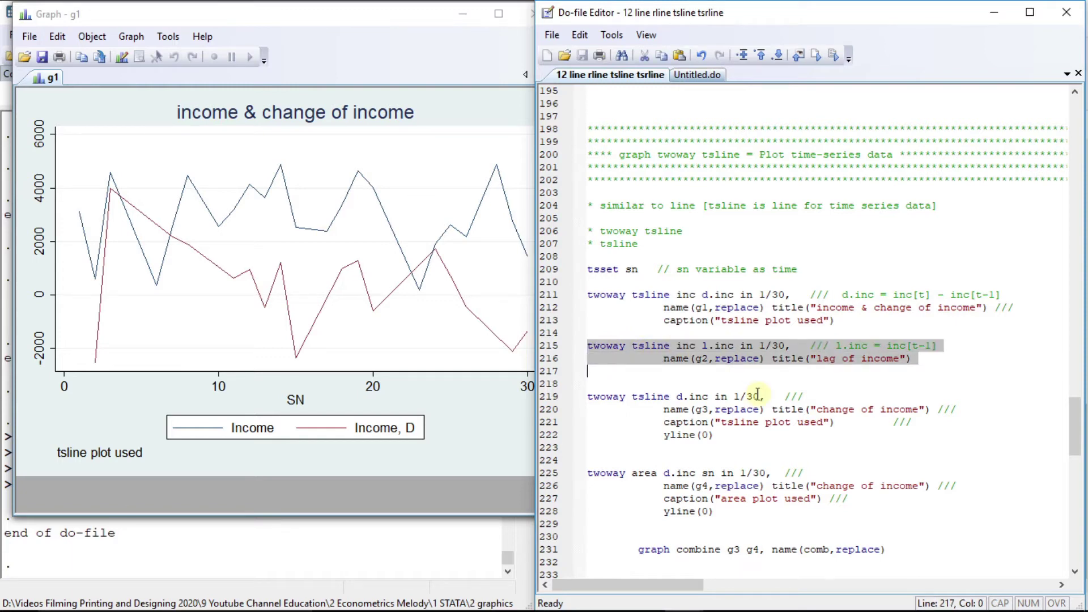
key(ctrl+d)
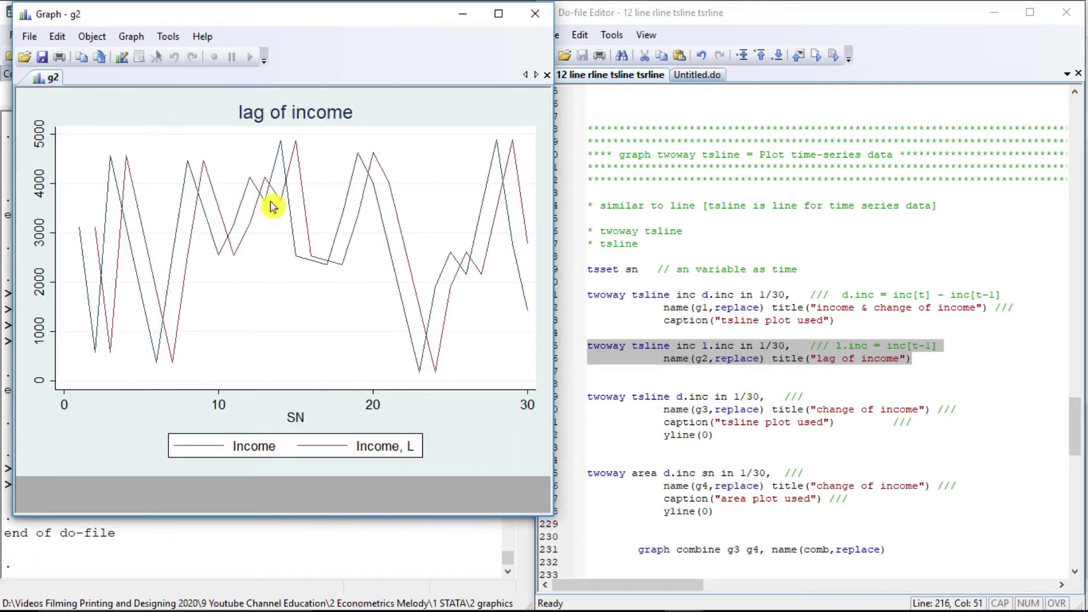
click(592, 398)
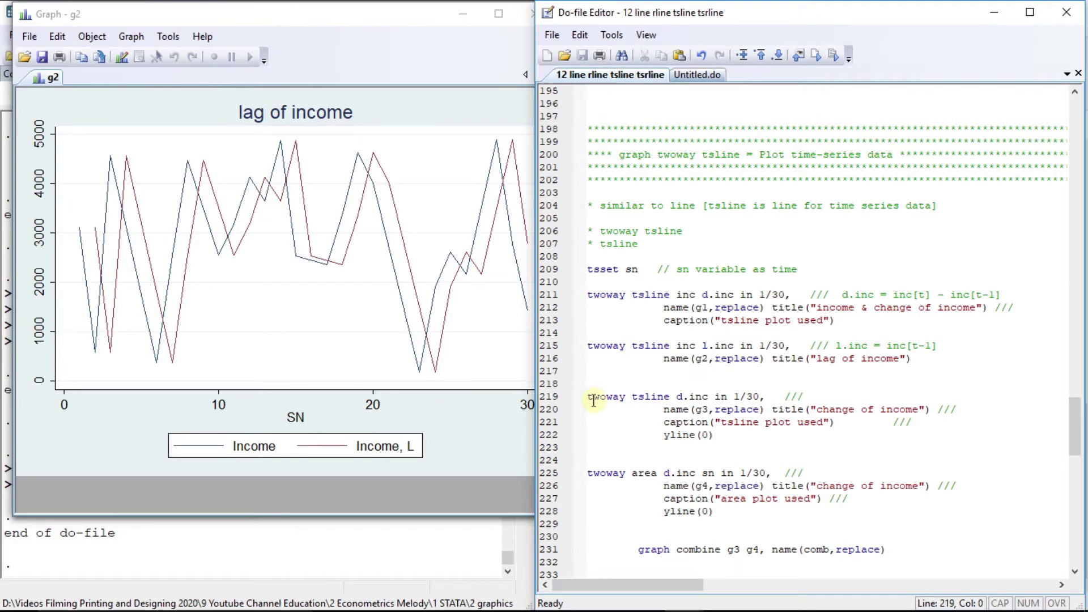
Draw tsline graph g3 of change of income with a zero reference line (lines 219–222).
key(shift+Down)
key(shift+Down)
key(shift+Down)
key(shift+Down)
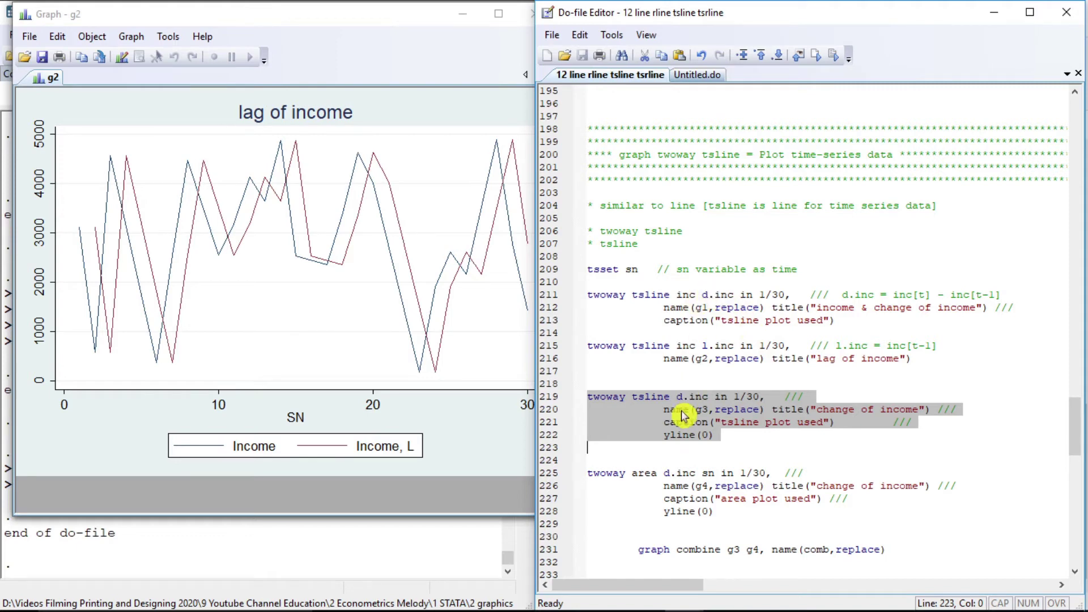
key(ctrl+d)
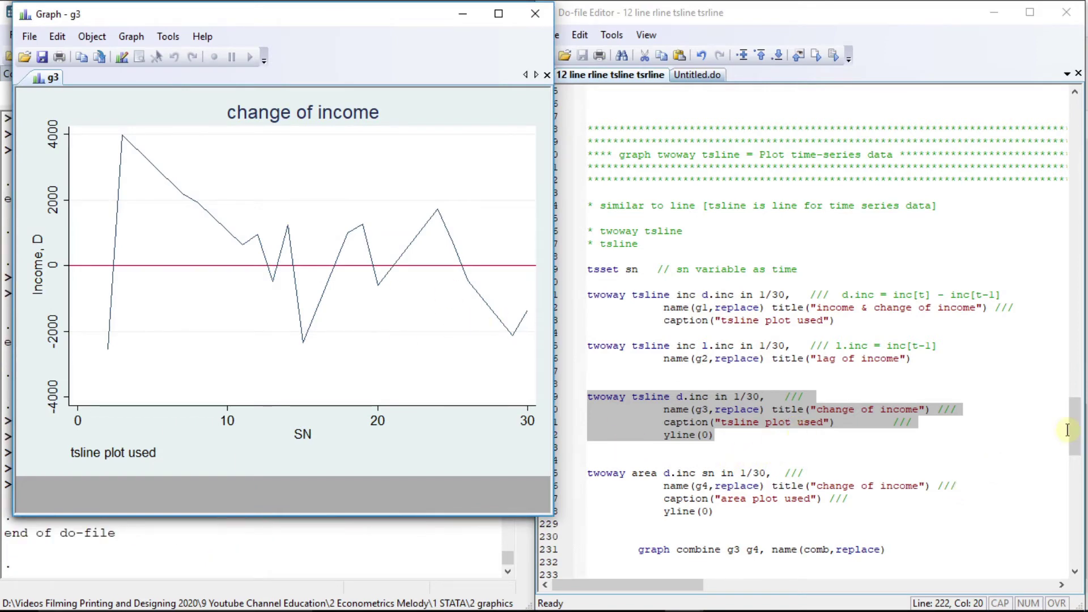
drag(1069, 435, 1071, 462)
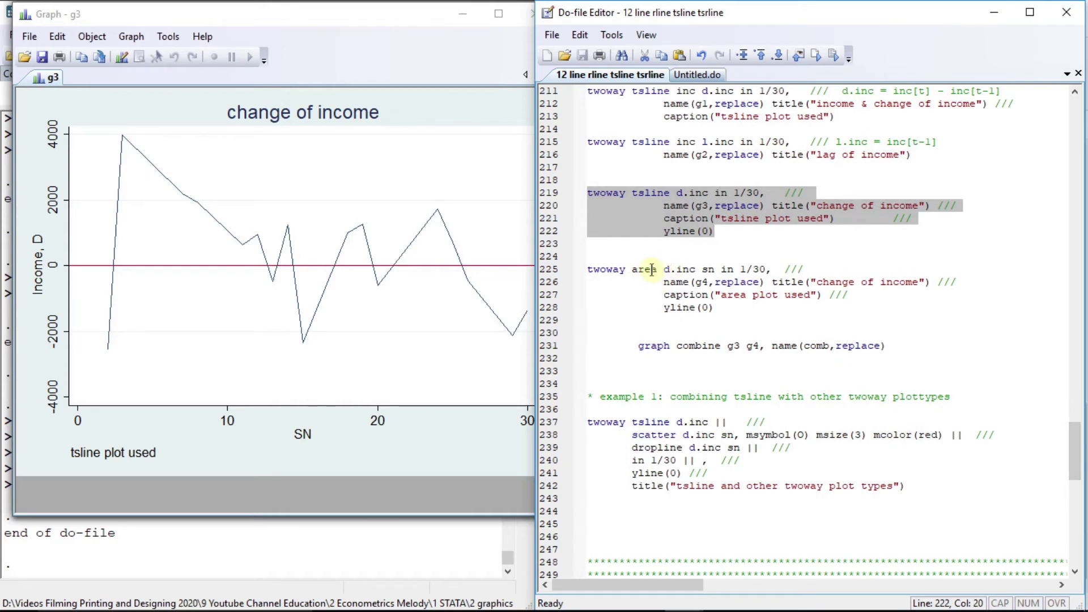
Draw the twoway area graph g4 of change of income, captioned 'area plot used'.
click(589, 272)
key(shift+Down)
key(shift+Down)
key(shift+Down)
key(shift+Down)
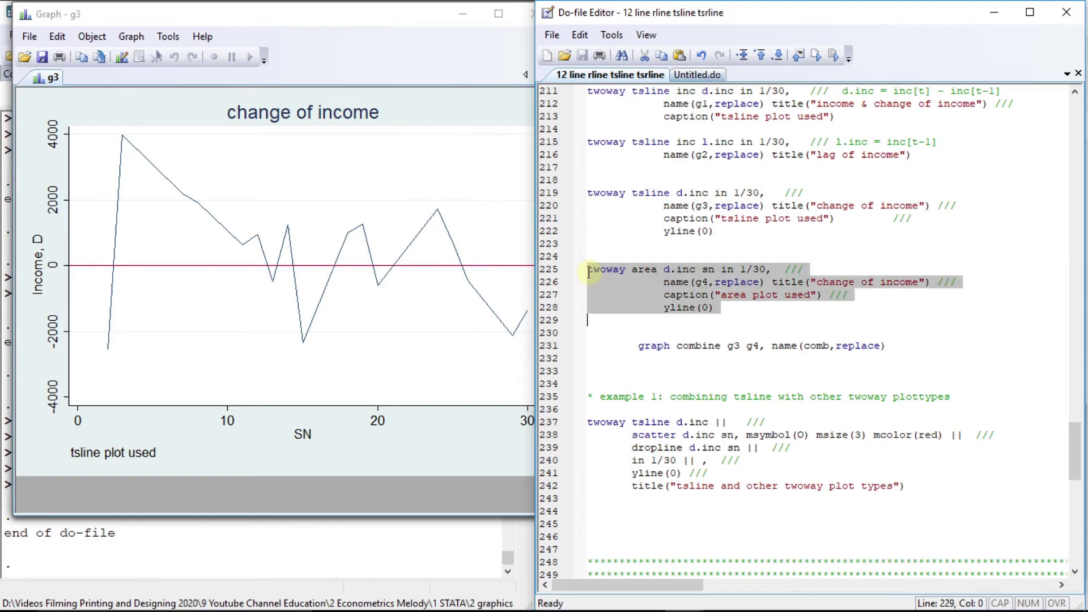
key(ctrl+d)
key(shift+Left)
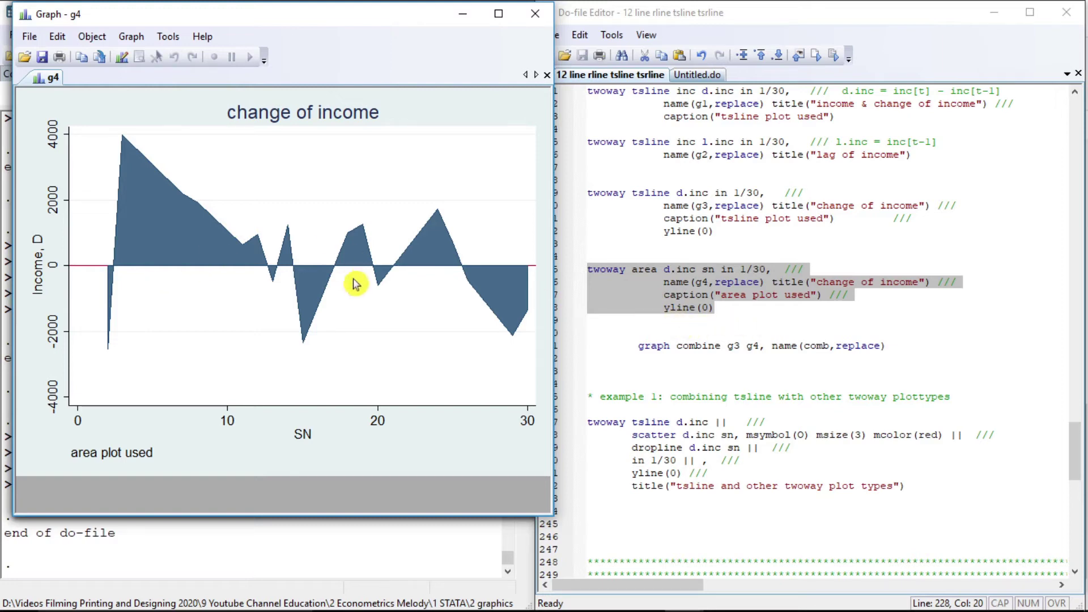
click(632, 344)
key(shift+End)
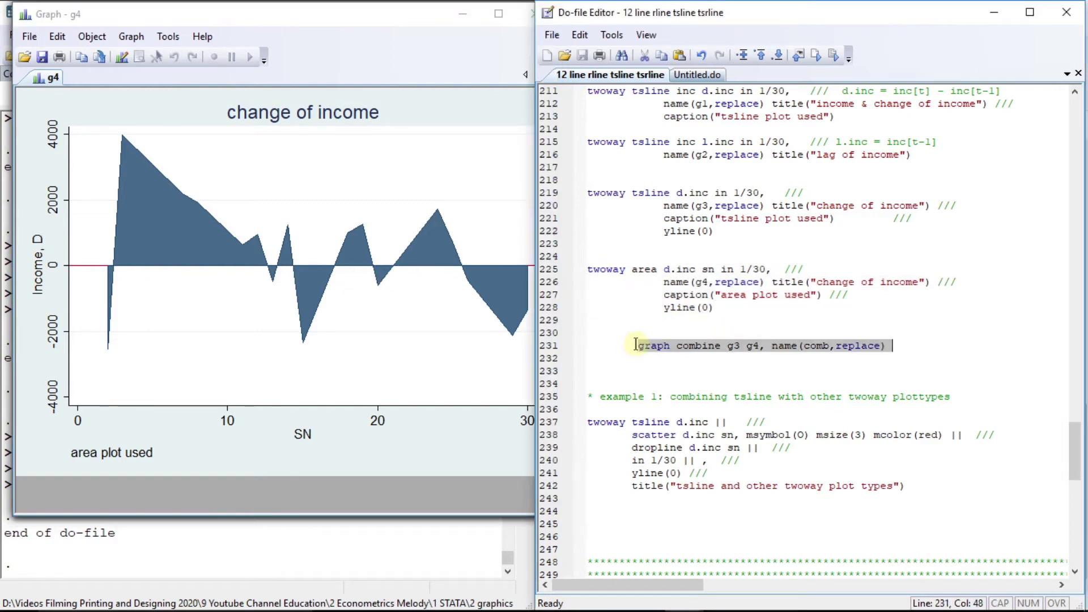
Combine graphs g3 and g4 into one graph, then point out the sn variable in the scatter command.
key(ctrl+d)
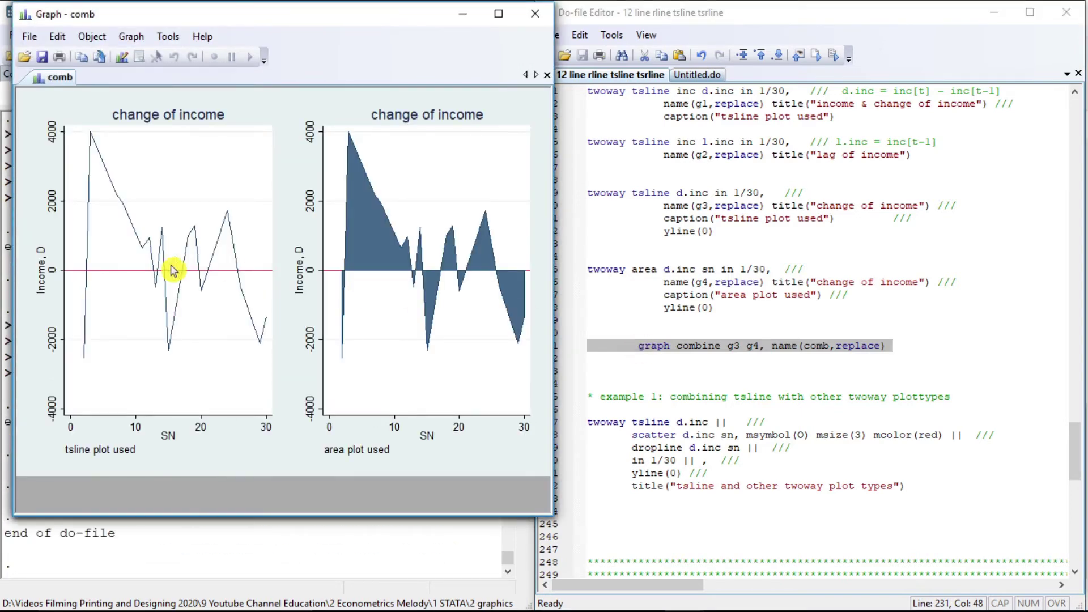
click(604, 411)
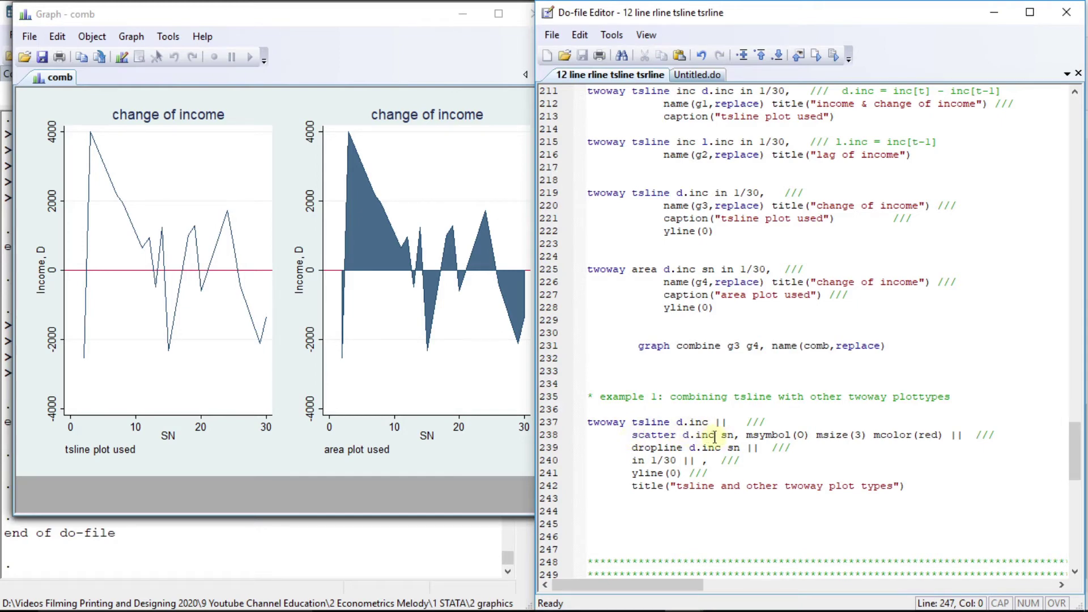
drag(720, 437, 730, 440)
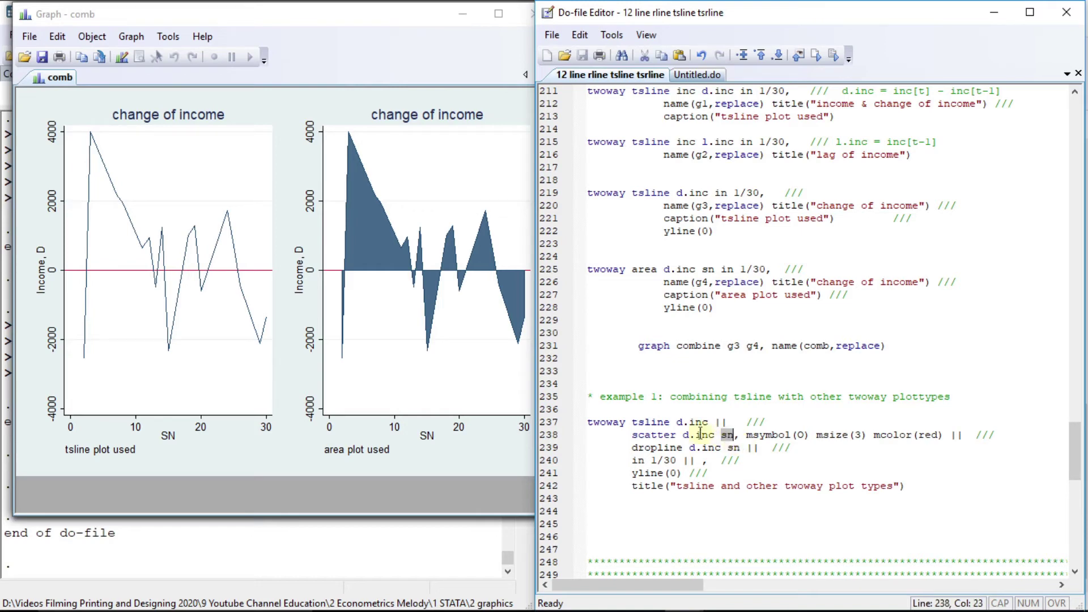
Highlight the tsline d.inc, scatter d.inc sn and dropline parts, then select lines 237–242.
drag(633, 422, 701, 419)
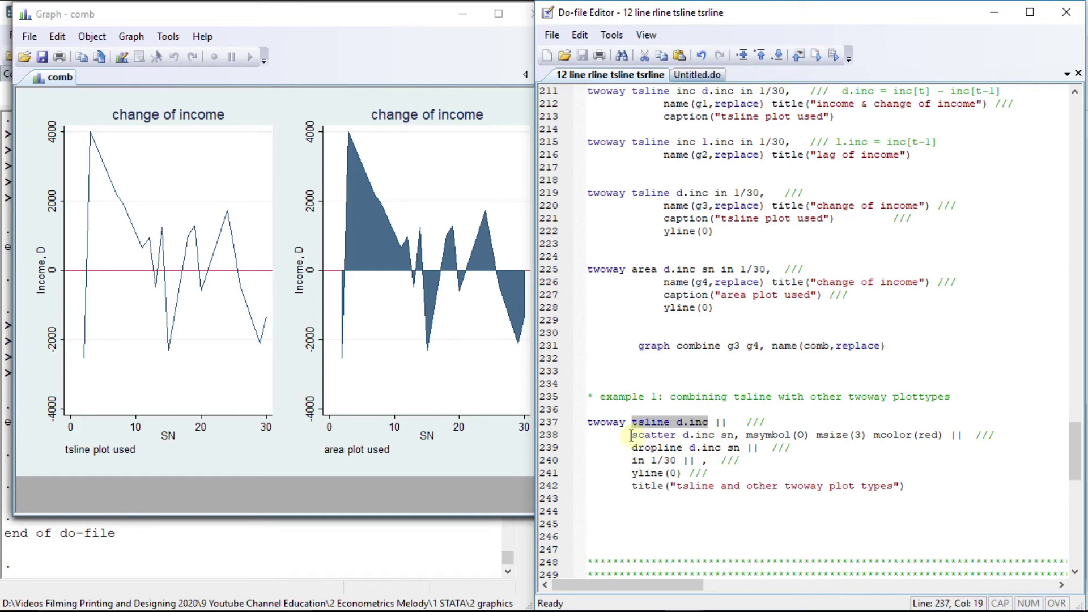
drag(631, 434, 733, 435)
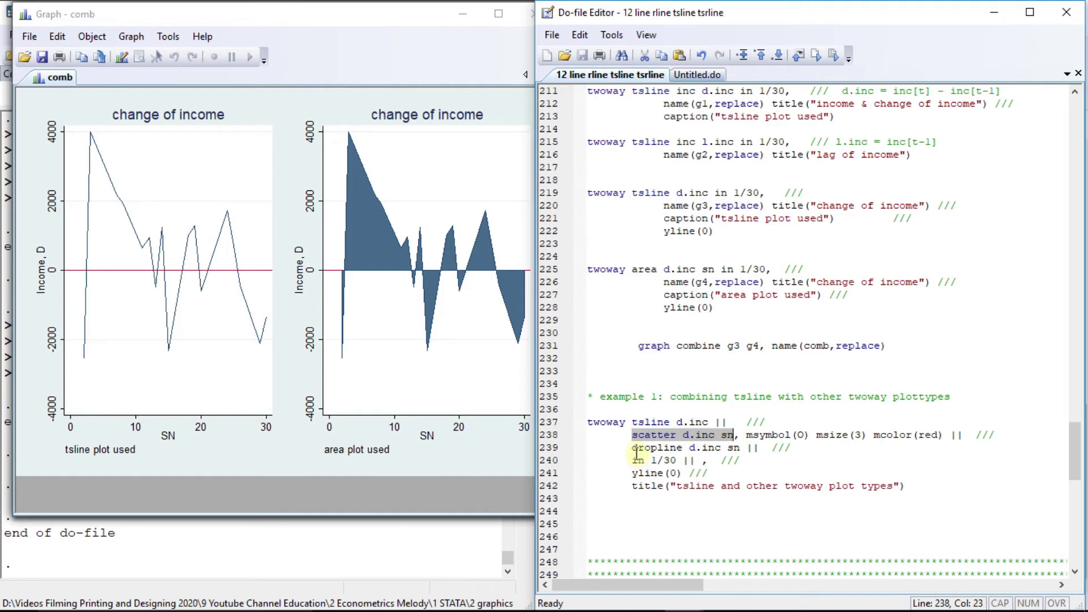
drag(631, 448, 678, 448)
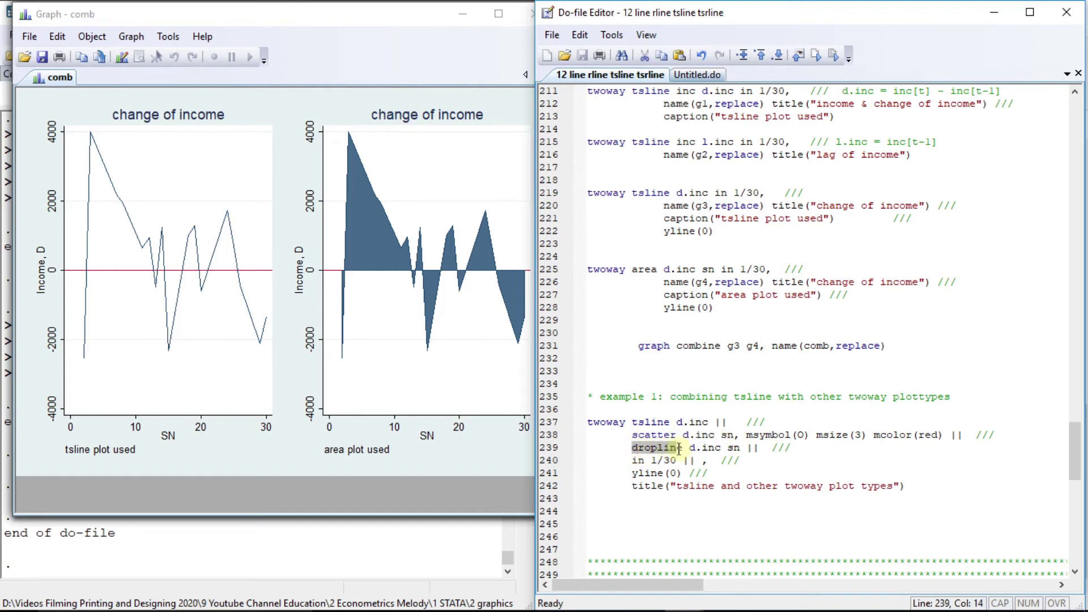
click(588, 422)
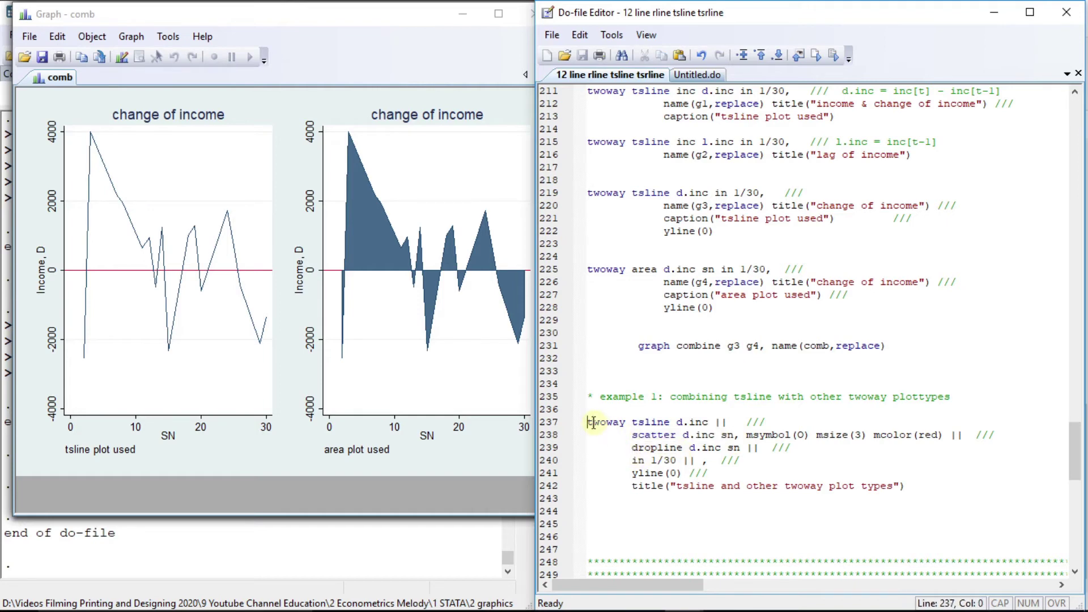
key(shift+Down)
key(shift+Down)
key(shift+Down)
key(shift+Down)
key(shift+Down)
key(shift+Down)
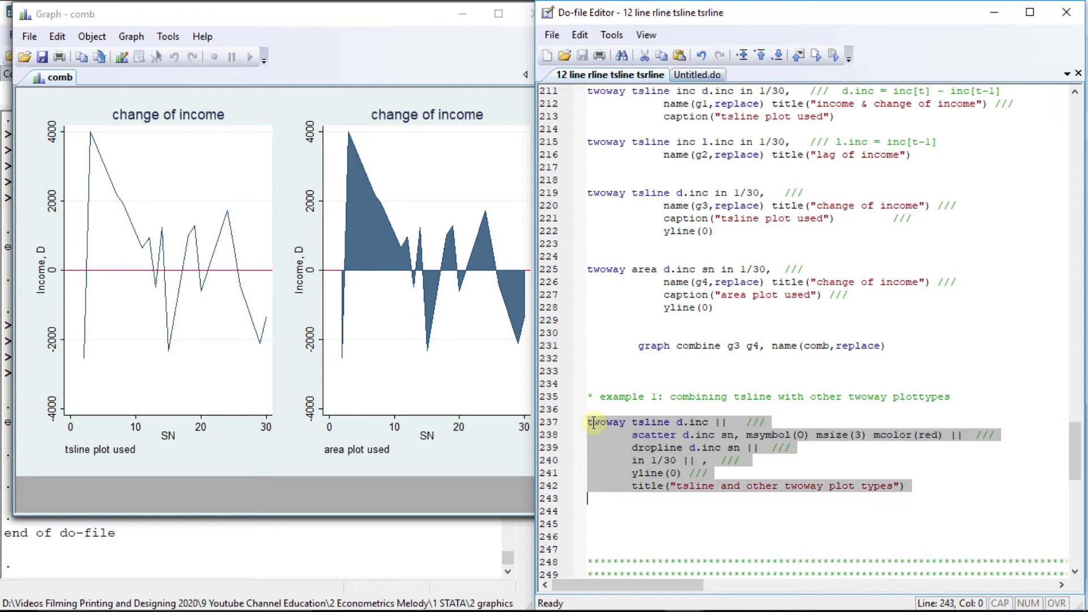
Draw the change-of-income graph with red markers and droplines around zero, then scroll to the tsrline code.
key(ctrl+d)
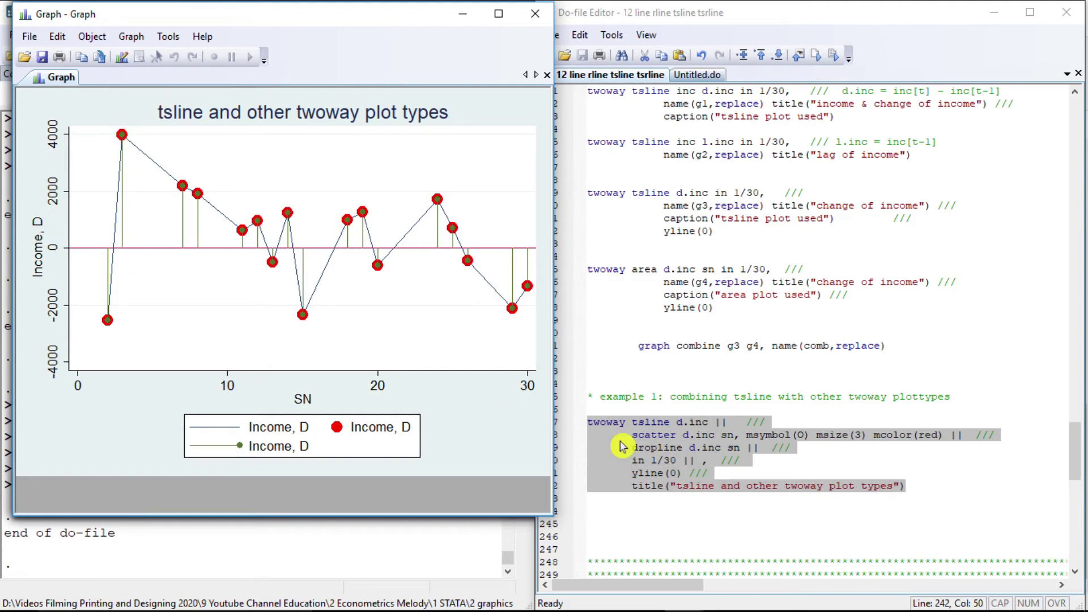
click(622, 510)
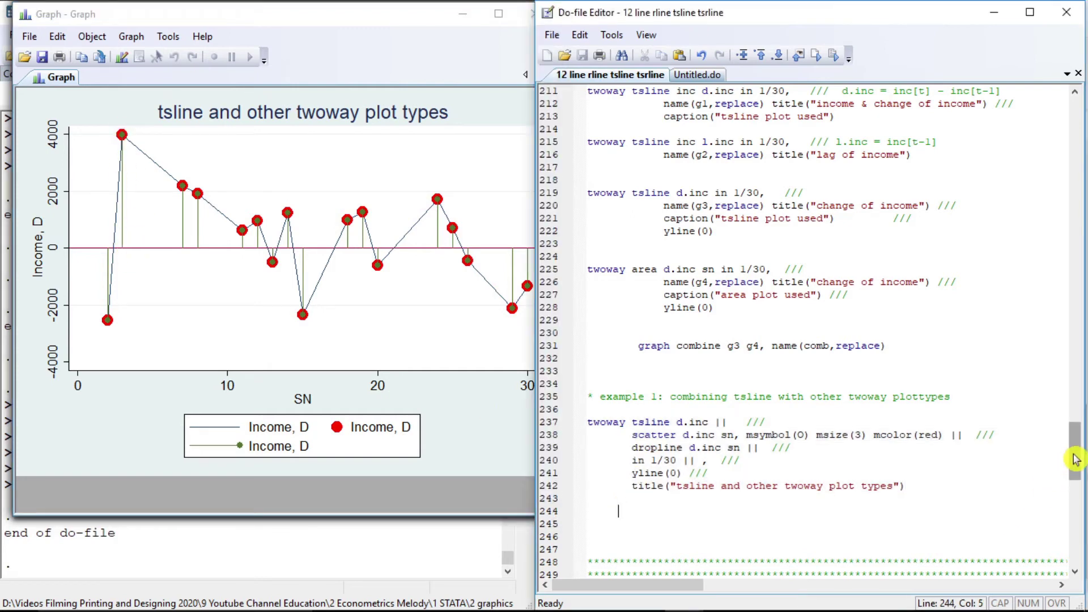
drag(1075, 459, 1077, 506)
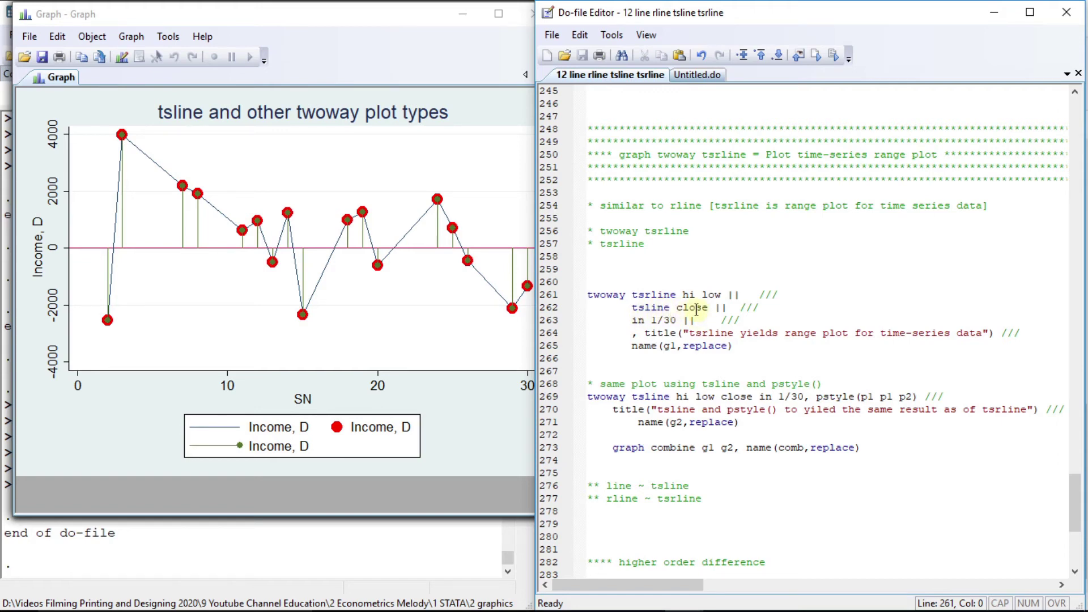
Select lines 261–265 and run the tsrline range plot of hi/low and close.
key(shift+Down)
key(shift+Down)
key(shift+Down)
key(shift+Down)
key(shift+Down)
key(shift+Left)
key(ctrl+d)
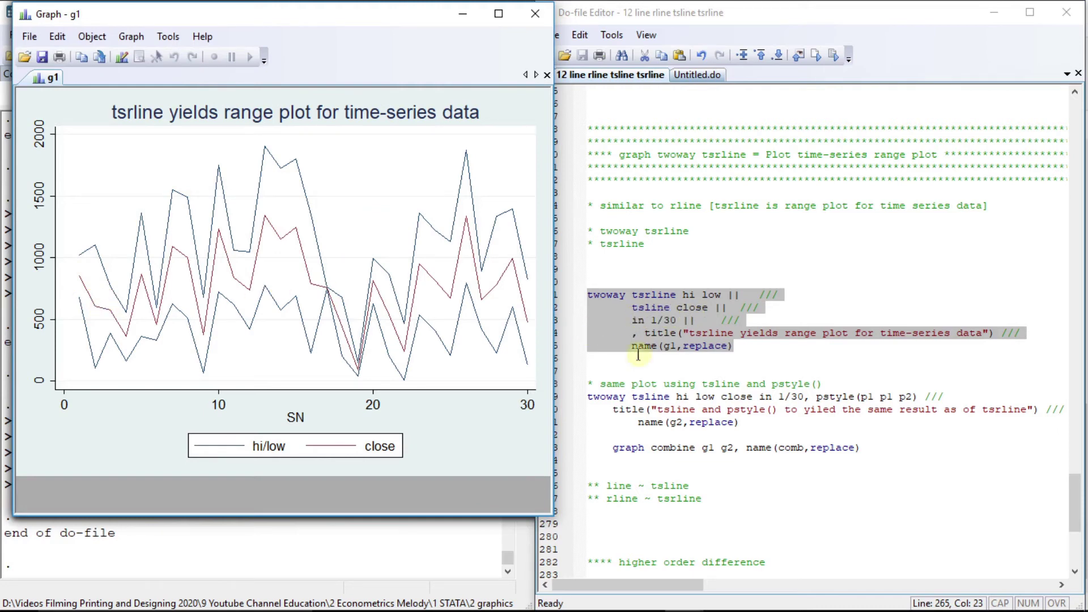
Run lines 269–273 to draw the tsline pstyle() version g2 and combine it with g1.
click(589, 396)
key(shift+Down)
key(shift+Down)
key(shift+Down)
key(shift+Down)
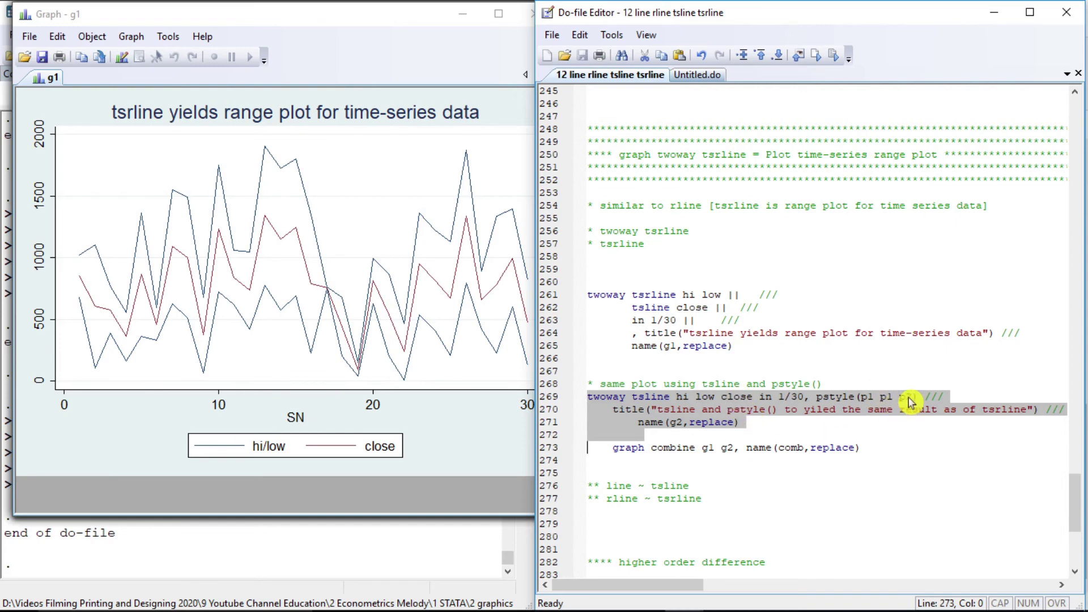
key(shift+Down)
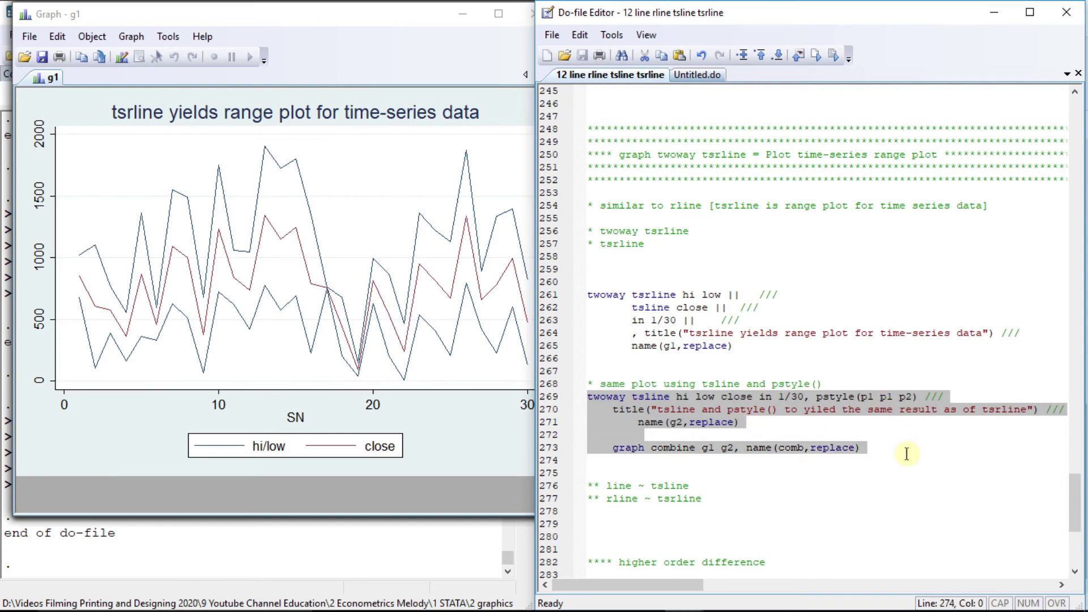
key(shift+Left)
key(ctrl+d)
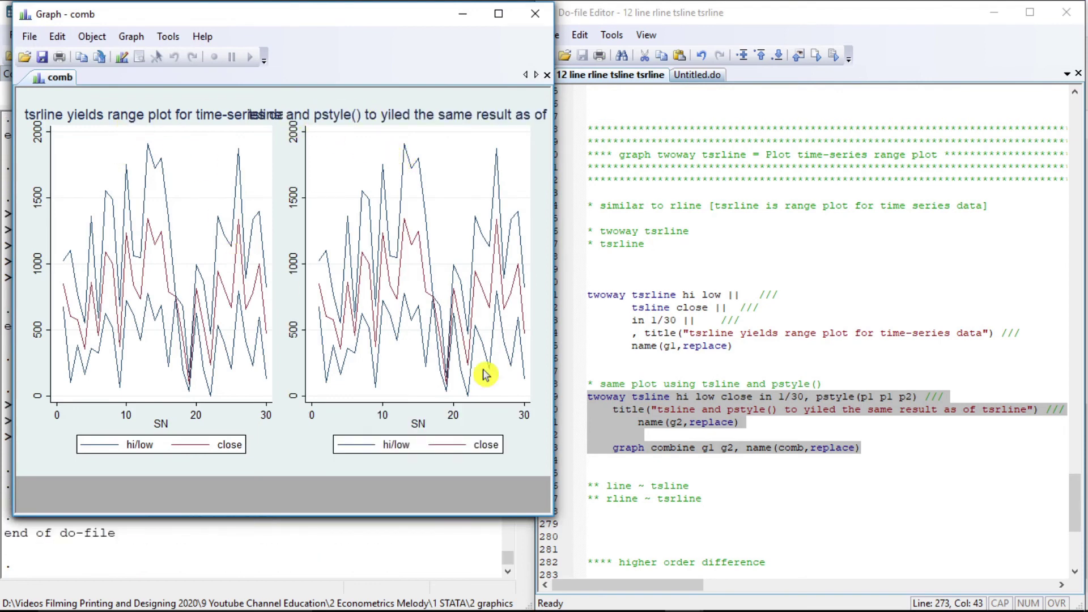
click(629, 527)
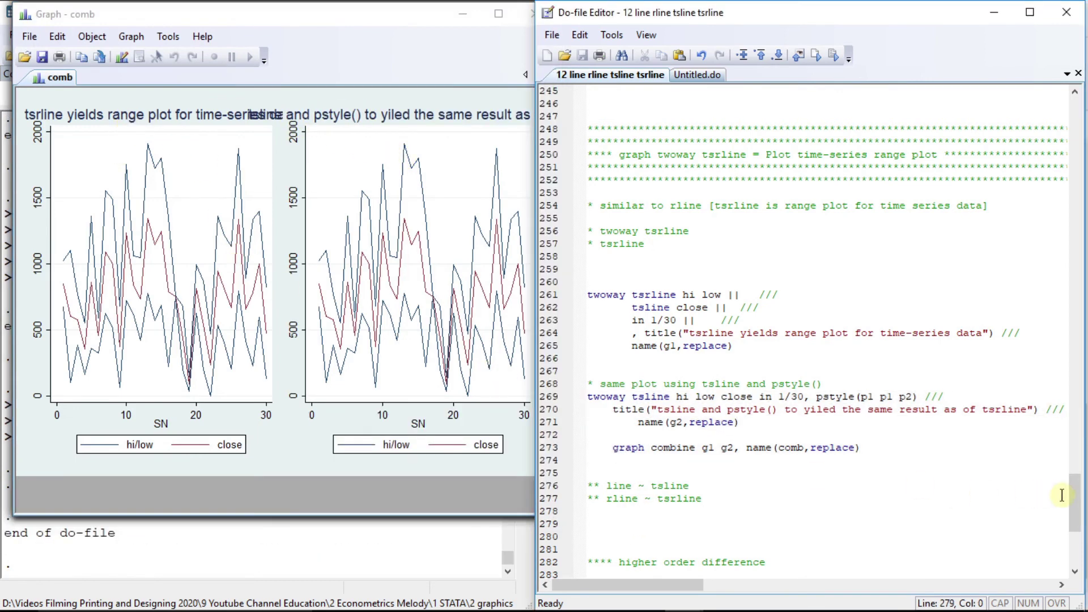
Draw the first, second and fifth difference of income graphs from lines 284–289.
drag(1074, 506, 1075, 539)
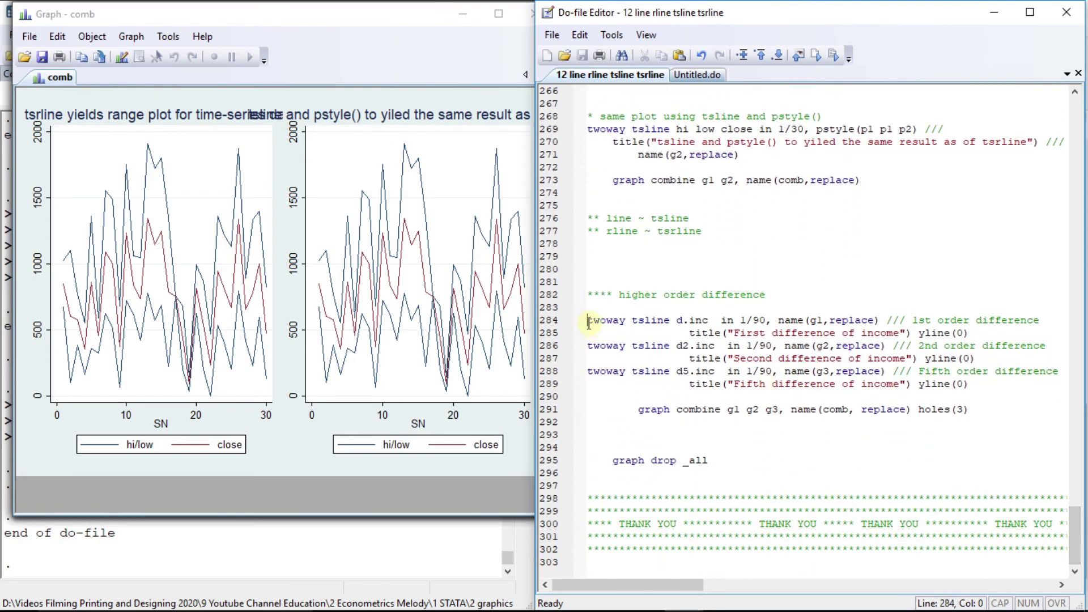
key(shift+Down)
key(shift+Down)
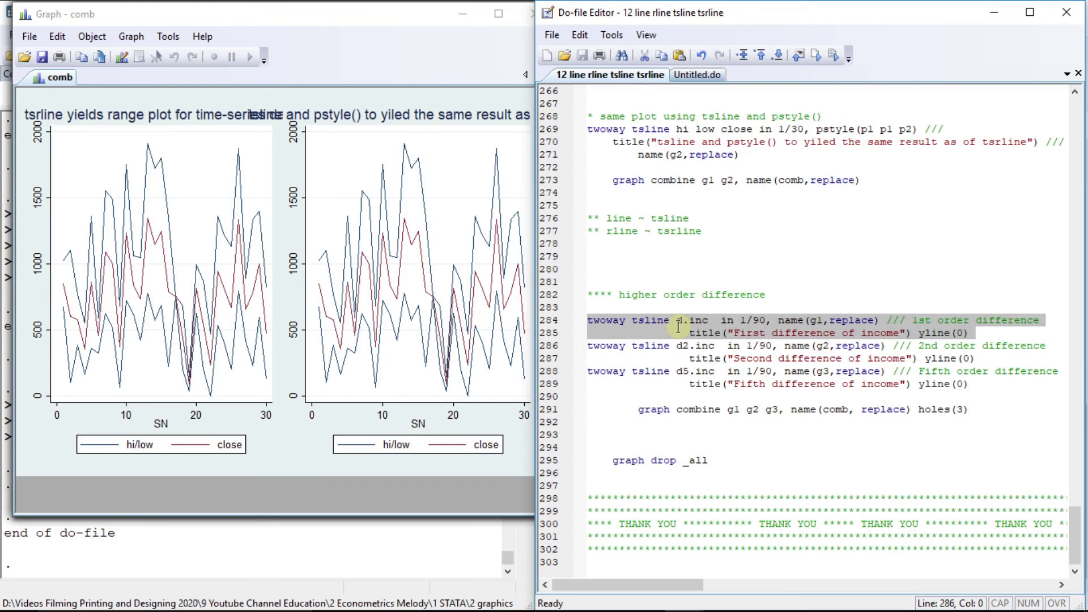
key(ctrl+d)
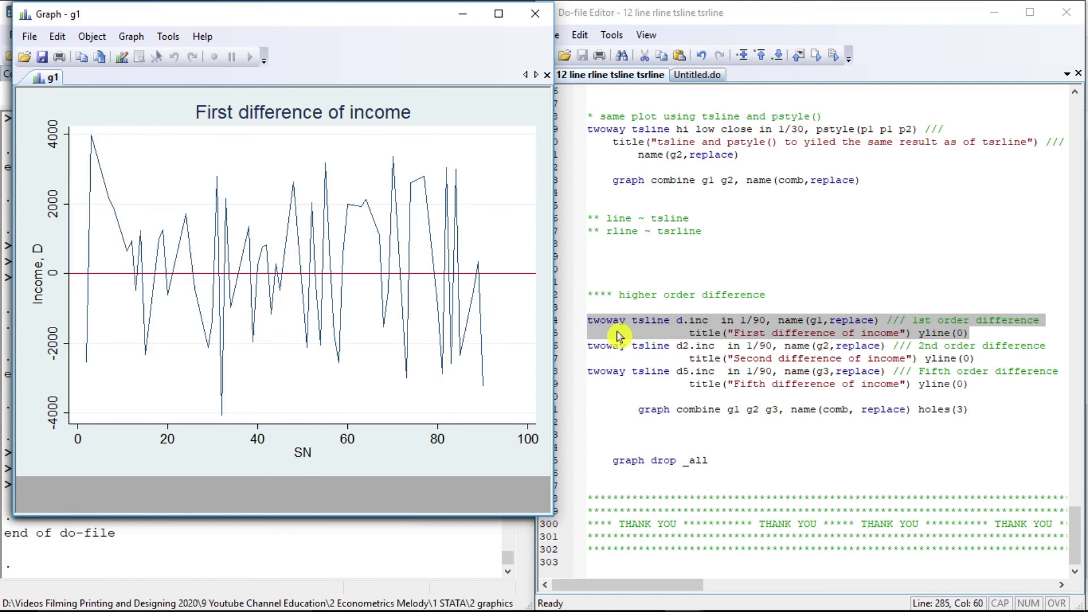
click(591, 345)
key(shift+Down)
key(shift+Down)
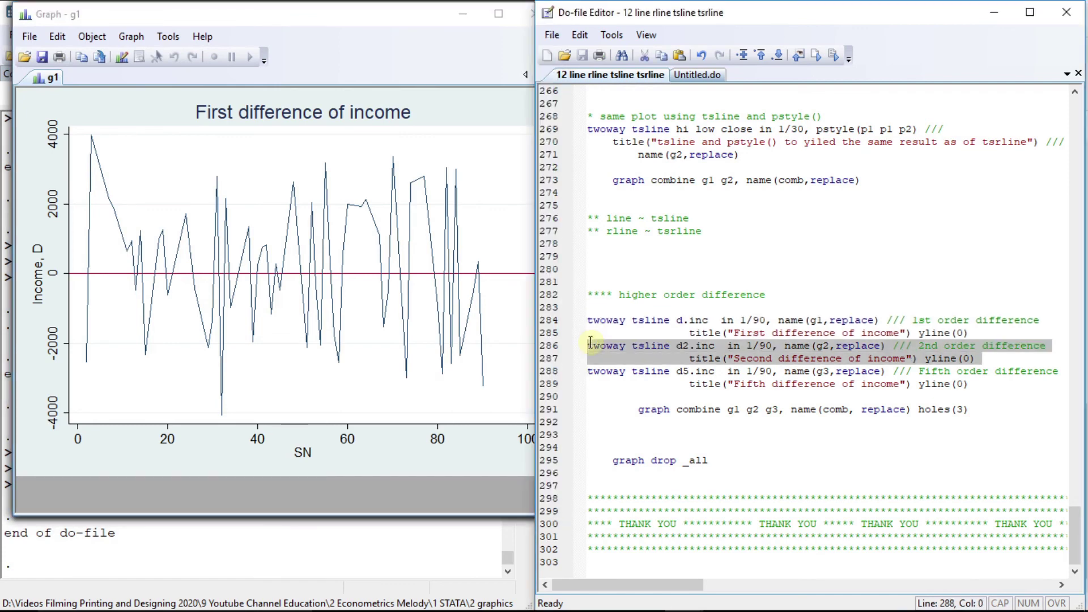
key(ctrl+d)
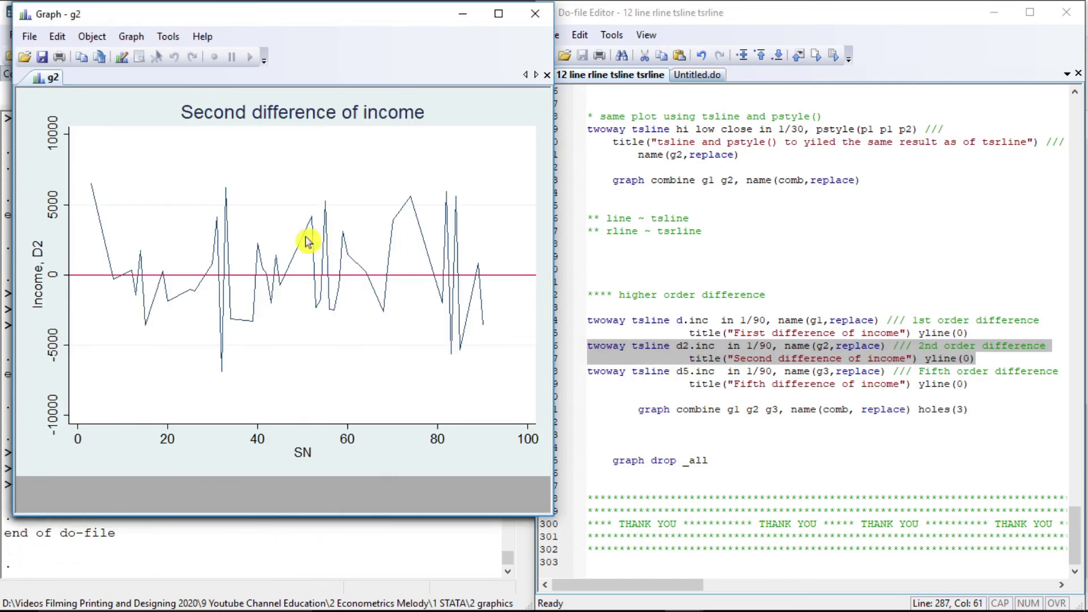
click(590, 372)
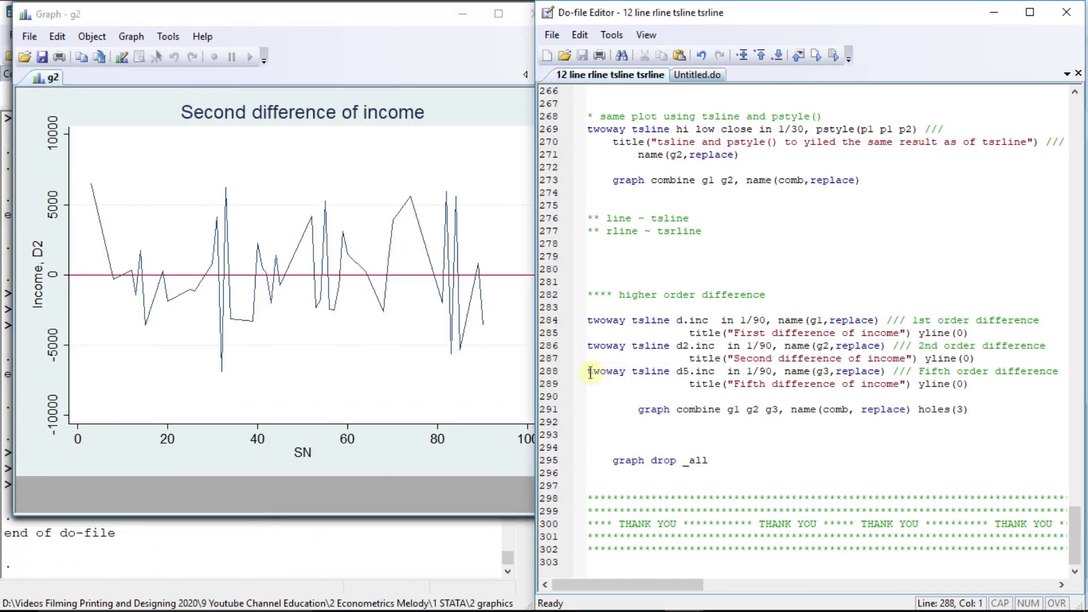
key(shift+Down)
key(shift+Down)
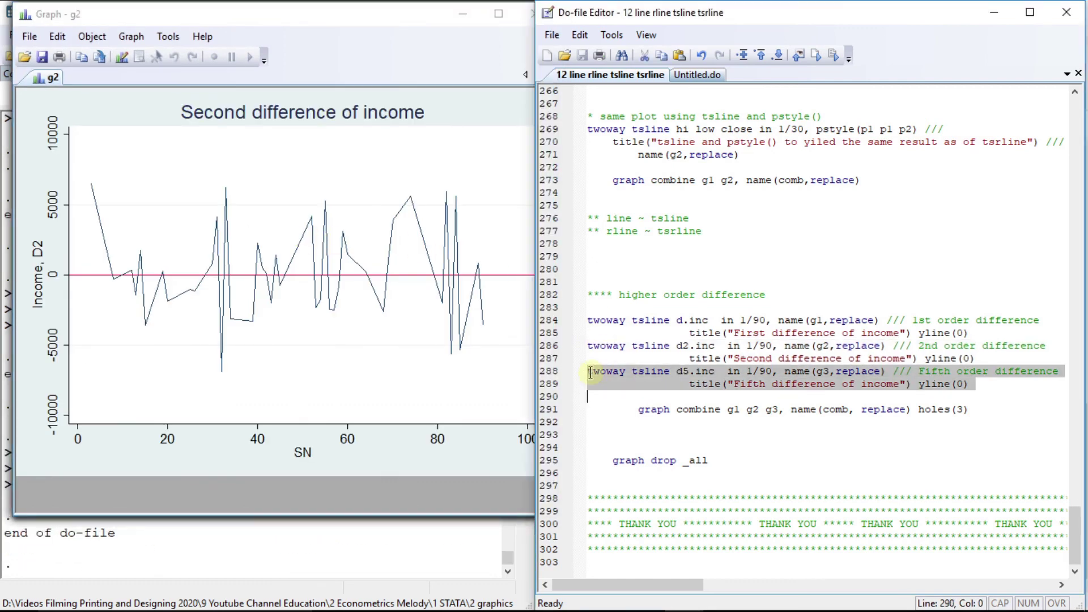
key(ctrl+d)
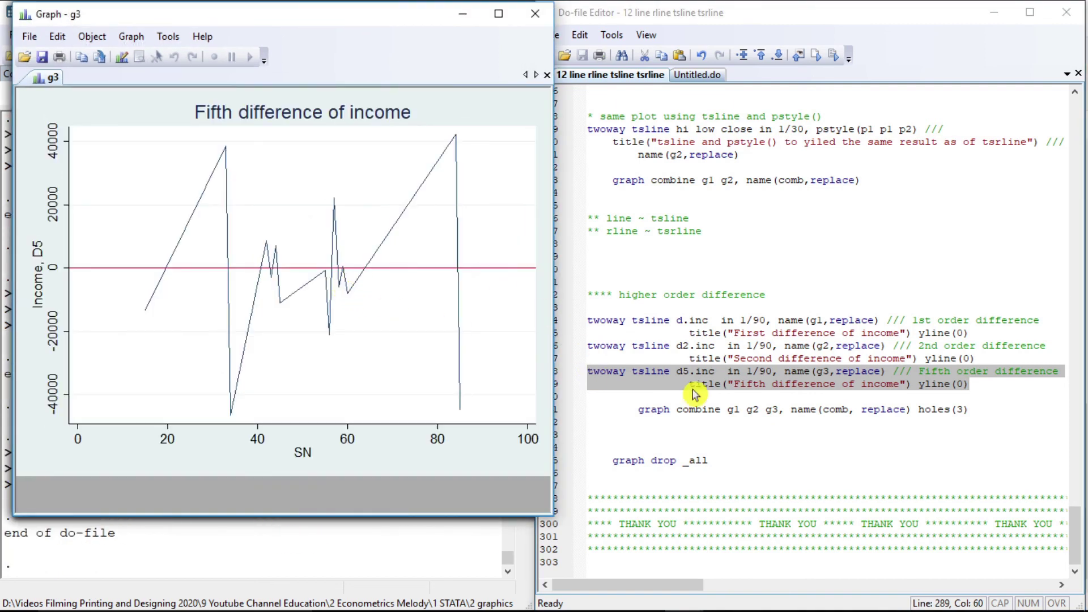
Run line 291 to combine the three difference graphs into one window.
click(637, 409)
key(shift+End)
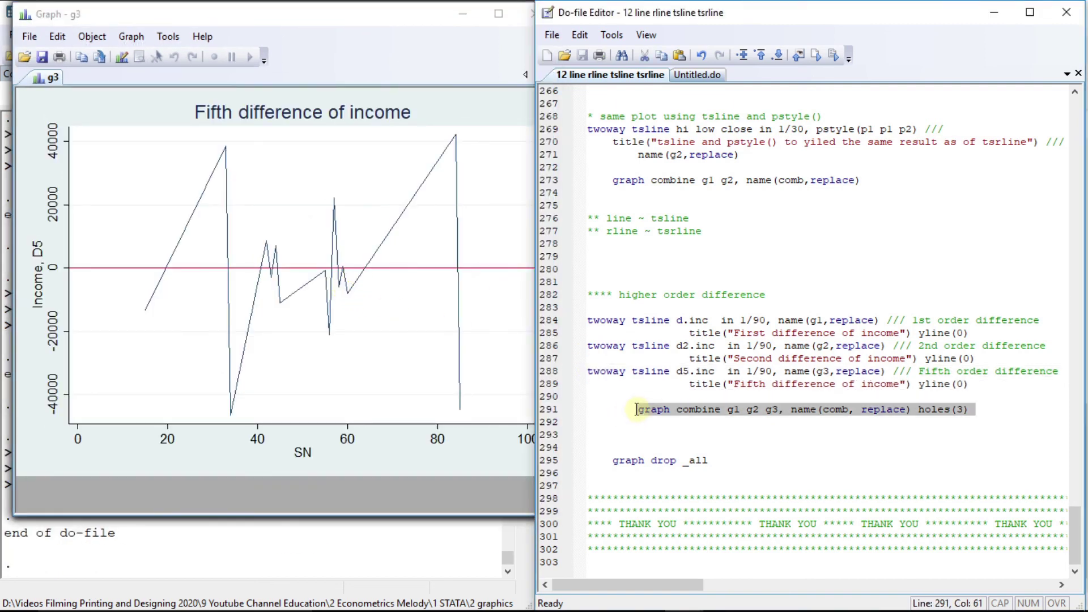
key(shift+Home)
key(ctrl+d)
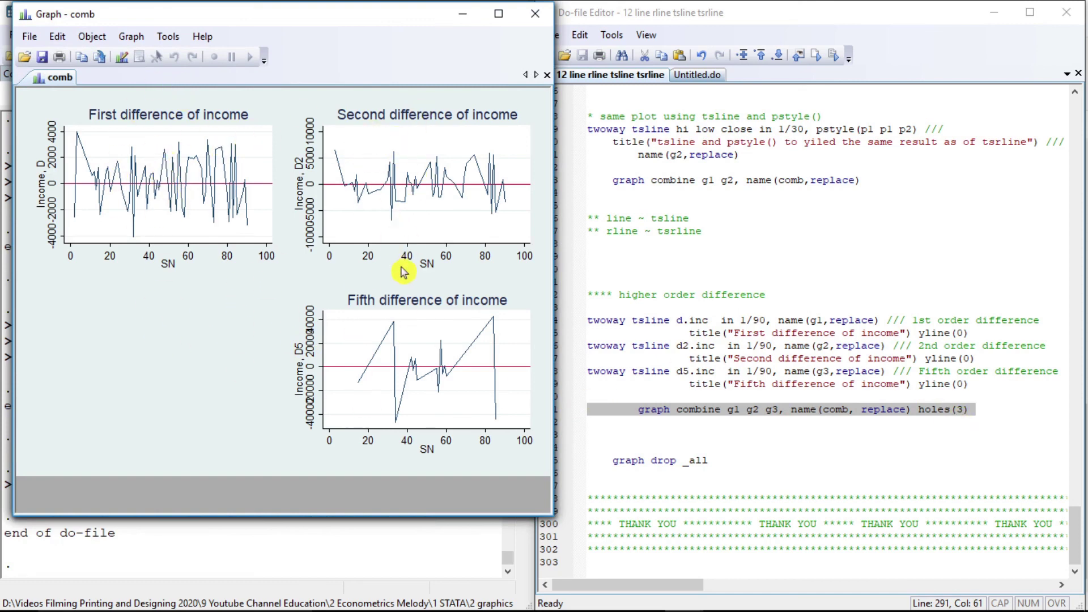
Run 'graph drop _all' to remove every graph from memory.
click(604, 460)
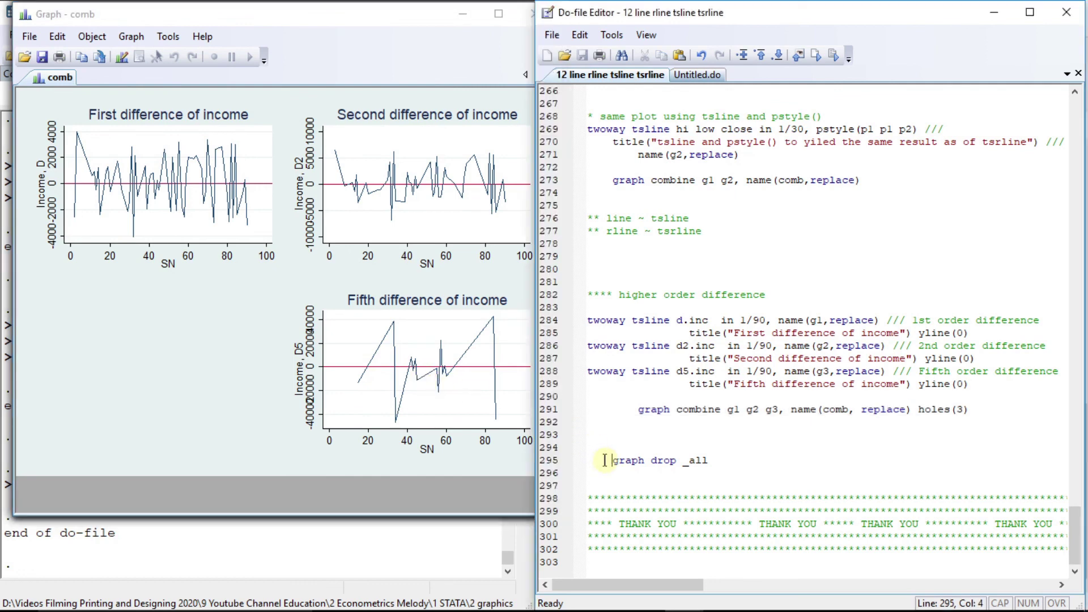
key(shift+End)
key(ctrl+d)
key(Down)
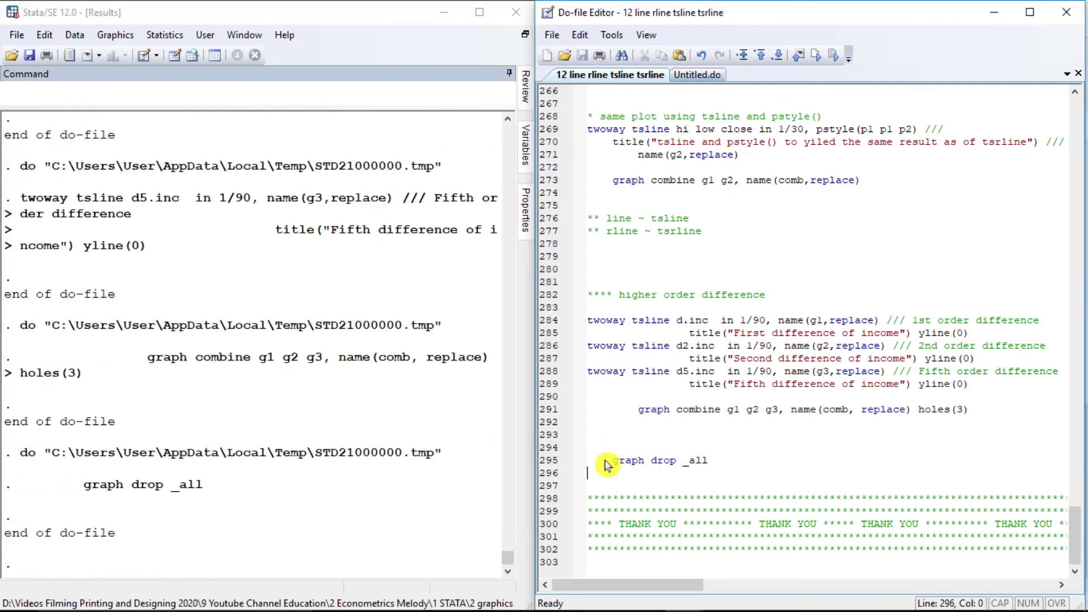